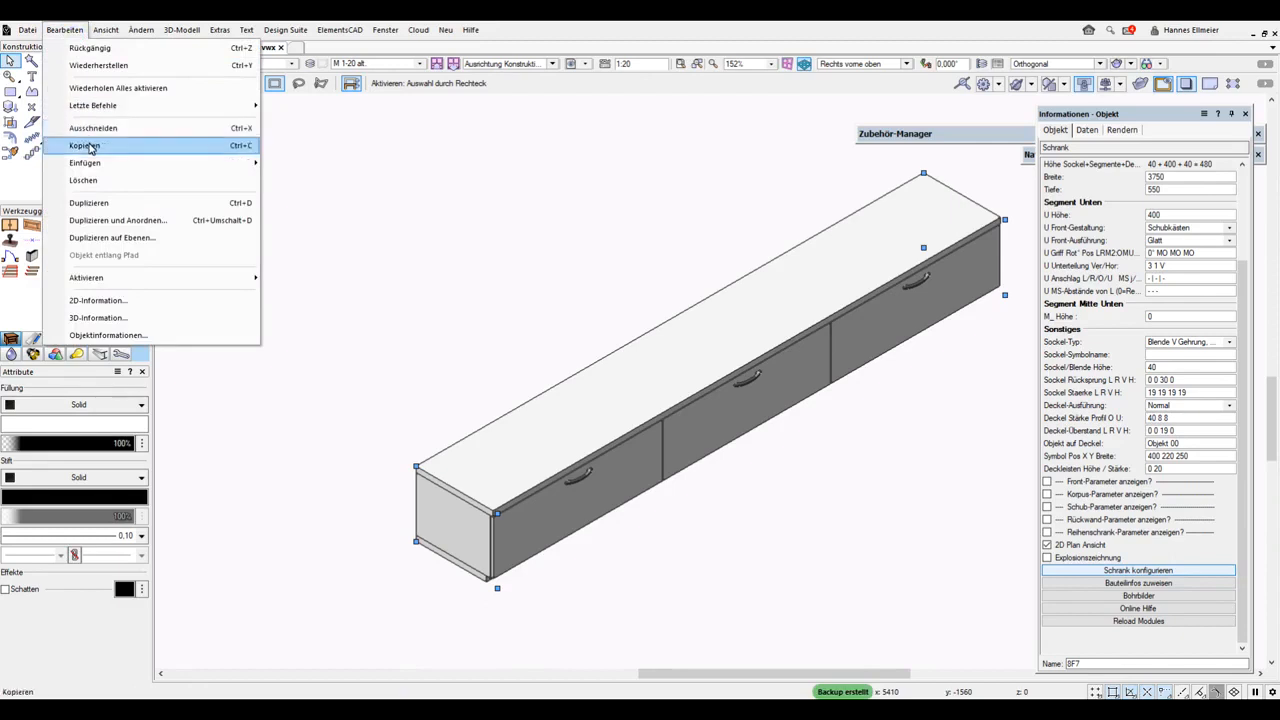
Copy the sideboard cabinet and paste the copy at its original position
{"action": "left_click", "coordinate": [90, 148]}
{"action": "left_click", "coordinate": [70, 32]}
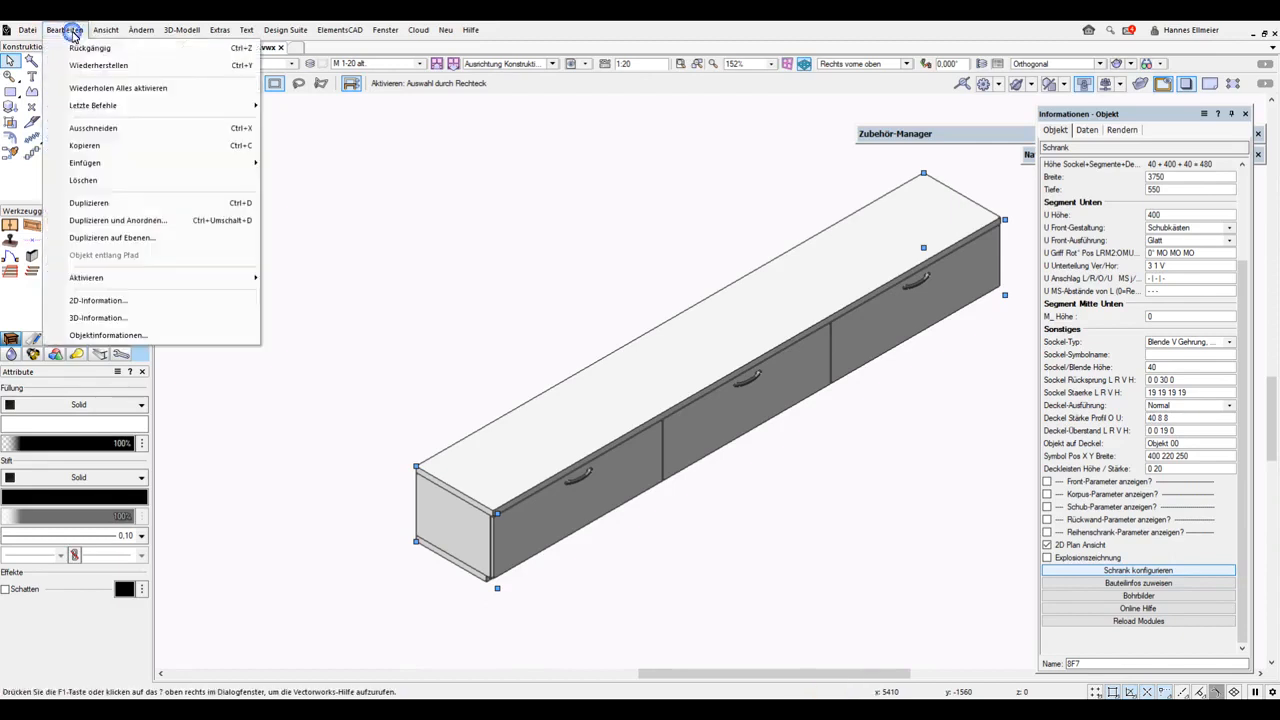
{"action": "mouse_move", "coordinate": [84, 164]}
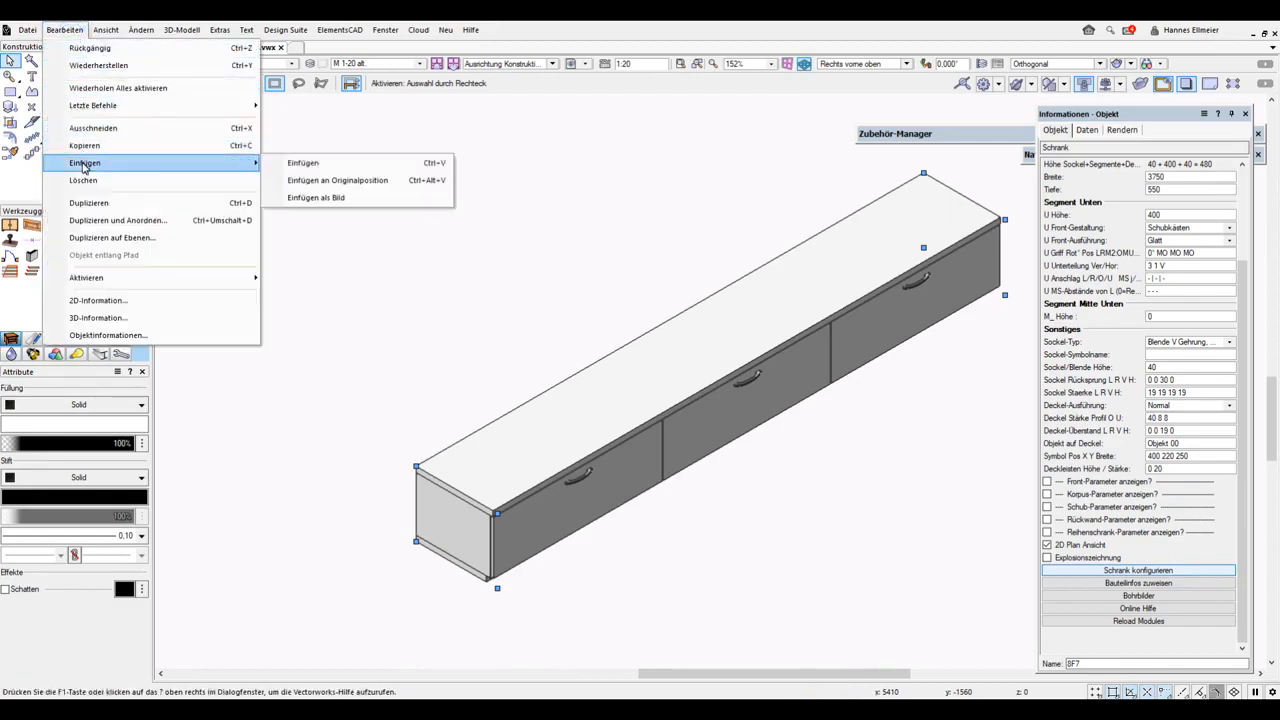
{"action": "left_click", "coordinate": [350, 180]}
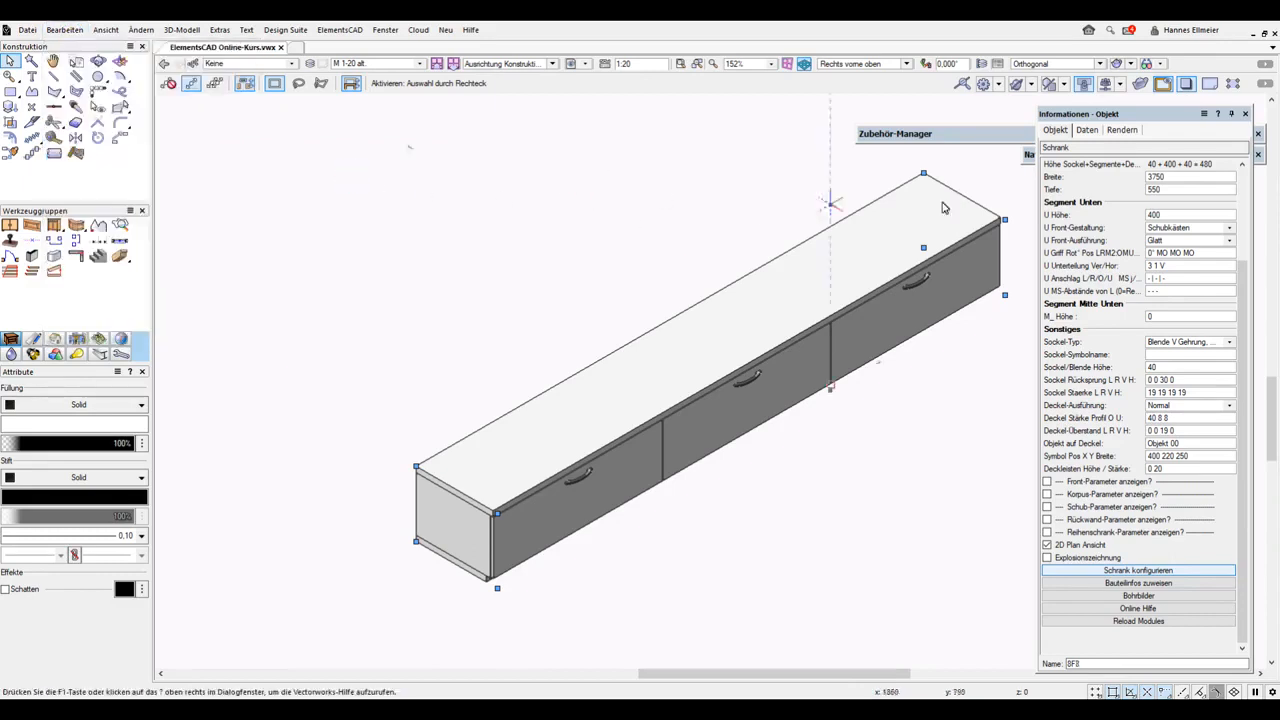
Raise the copied cabinet by setting its Z position to 40+400+40+300
{"action": "left_click", "coordinate": [1245, 212]}
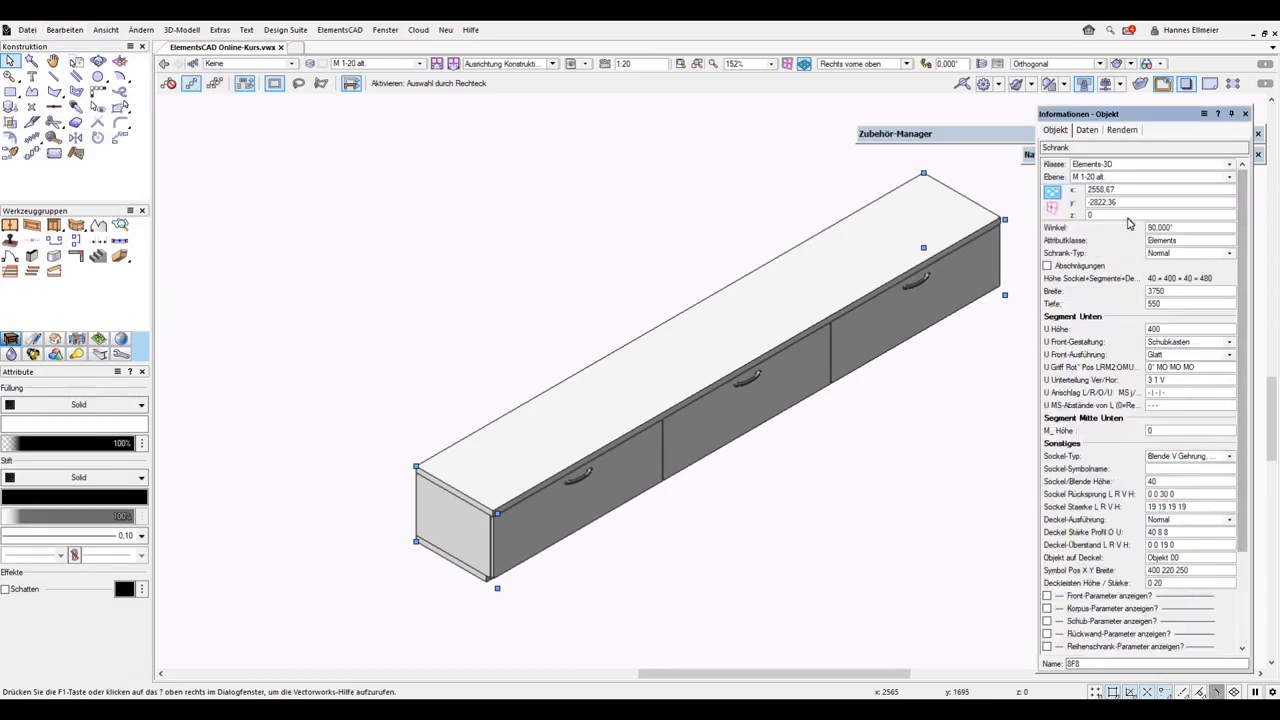
{"action": "left_click", "coordinate": [1104, 215]}
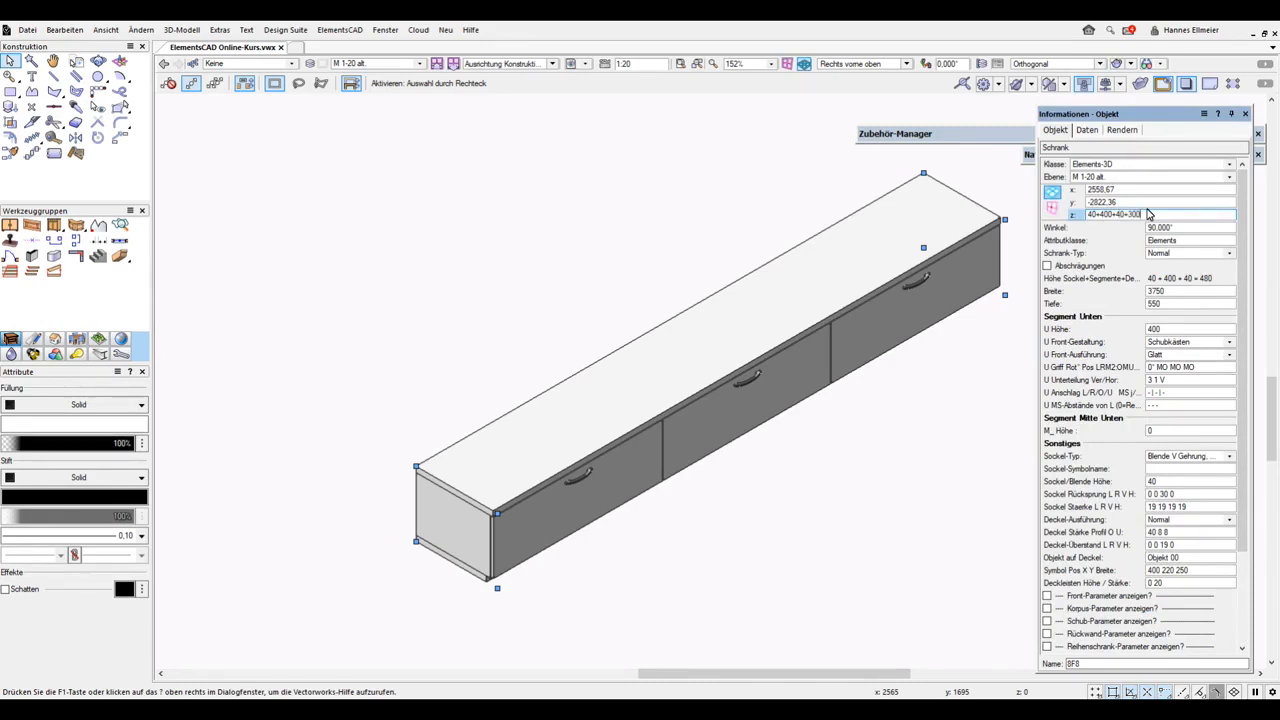
{"action": "double_click", "coordinate": [1094, 215]}
{"action": "double_click", "coordinate": [1121, 215]}
{"action": "double_click", "coordinate": [1138, 215]}
{"action": "left_click", "coordinate": [1149, 216]}
{"action": "key", "text": "Return"}
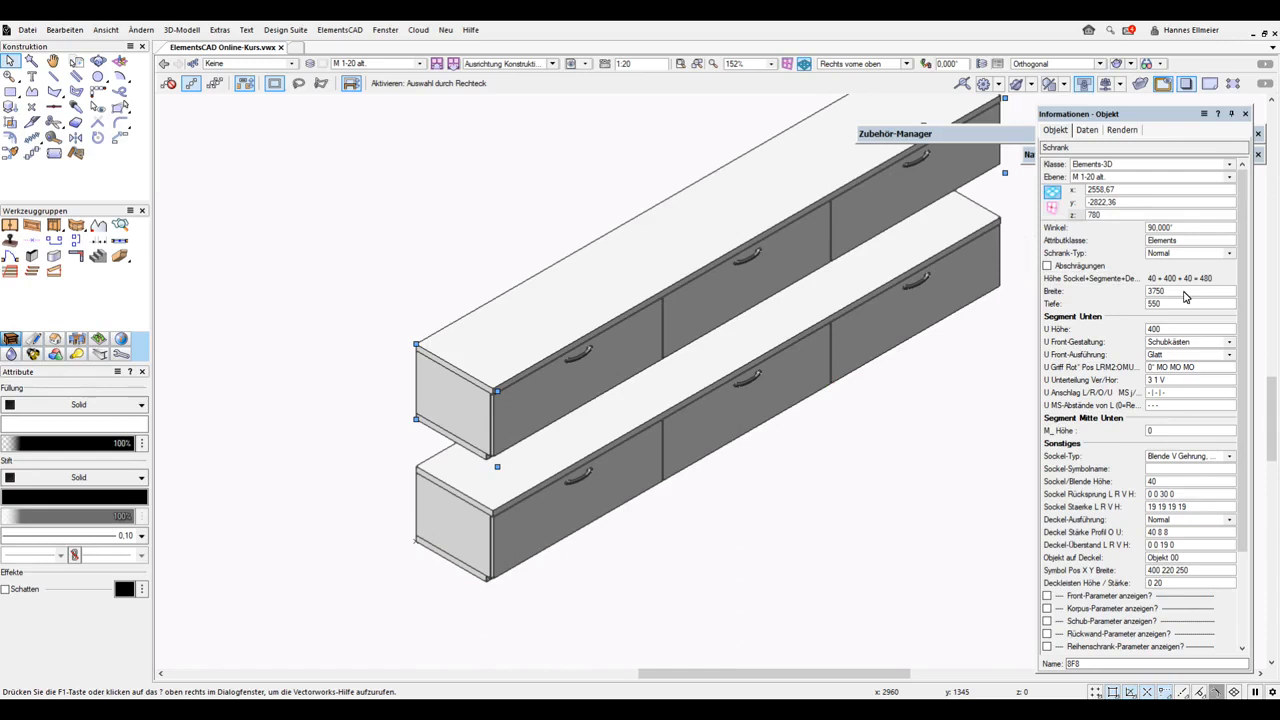
Set the copied cabinet's width to 1100
{"action": "left_click", "coordinate": [1185, 292]}
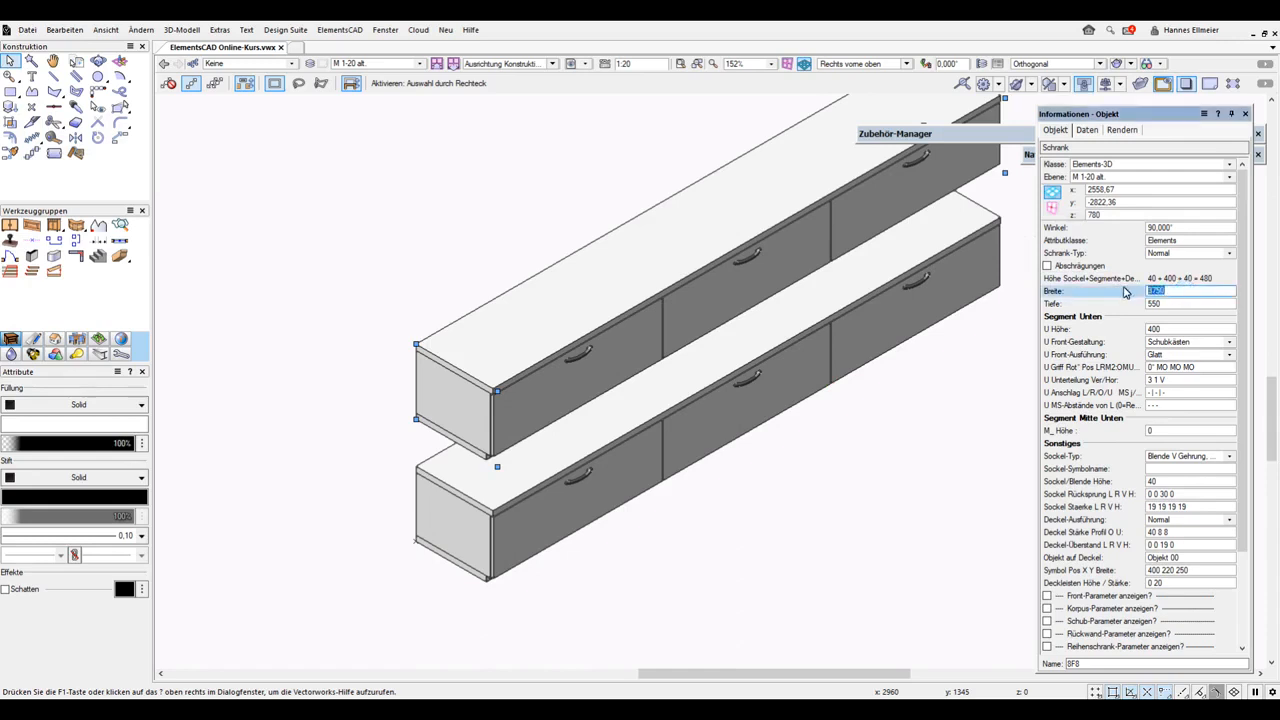
{"action": "type", "text": "1100"}
{"action": "key", "text": "Return"}
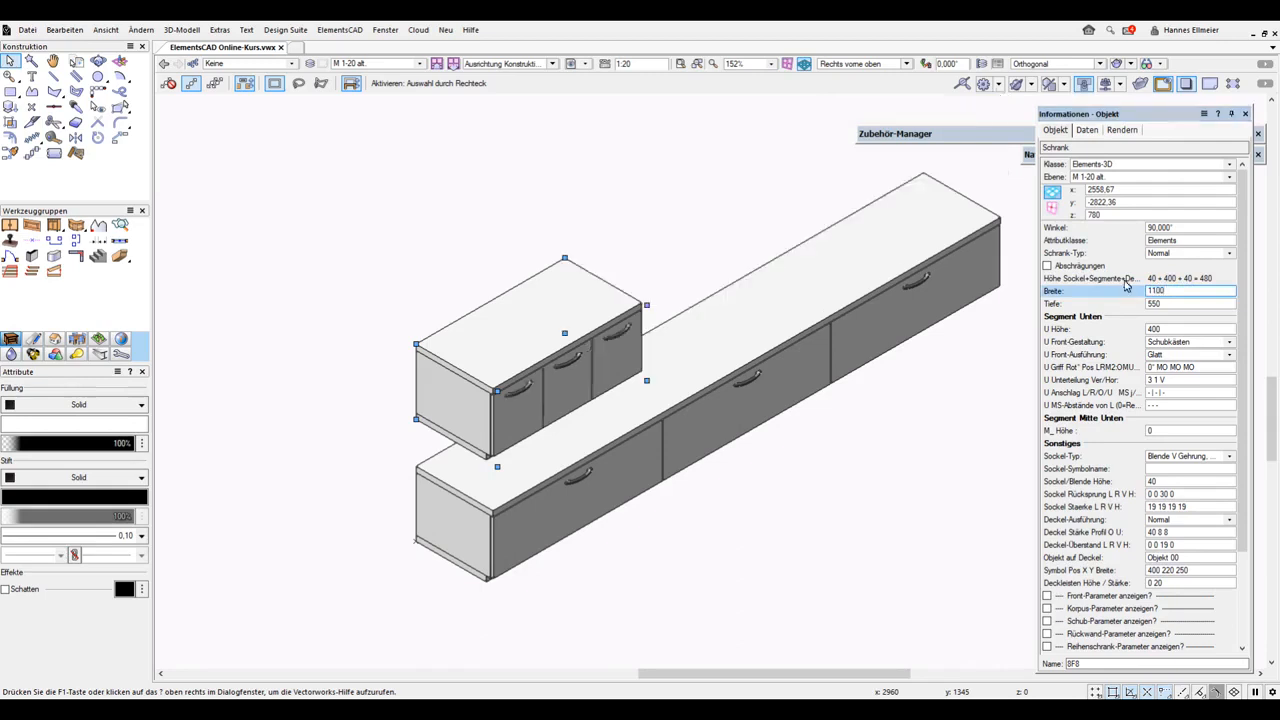
Divide the lower segment into 2 1 V and set its front design to Türen
{"action": "left_click", "coordinate": [1150, 383]}
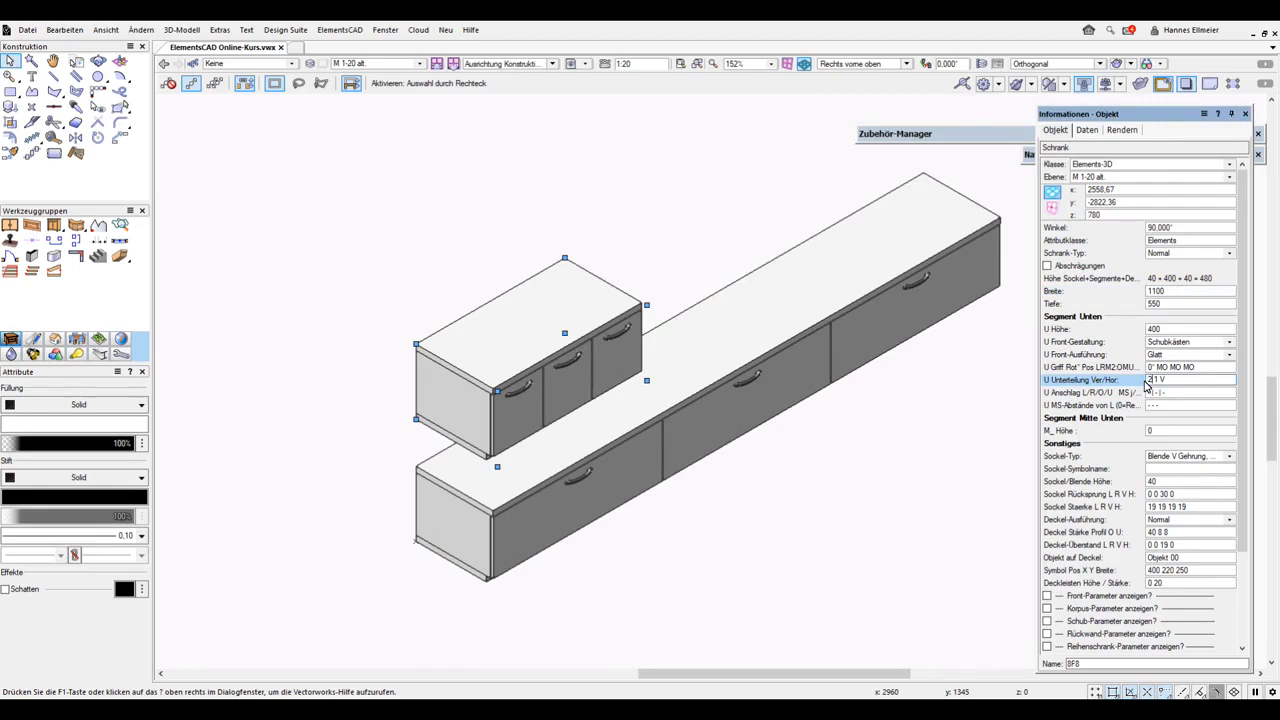
{"action": "key", "text": "Return"}
{"action": "left_click", "coordinate": [1185, 344]}
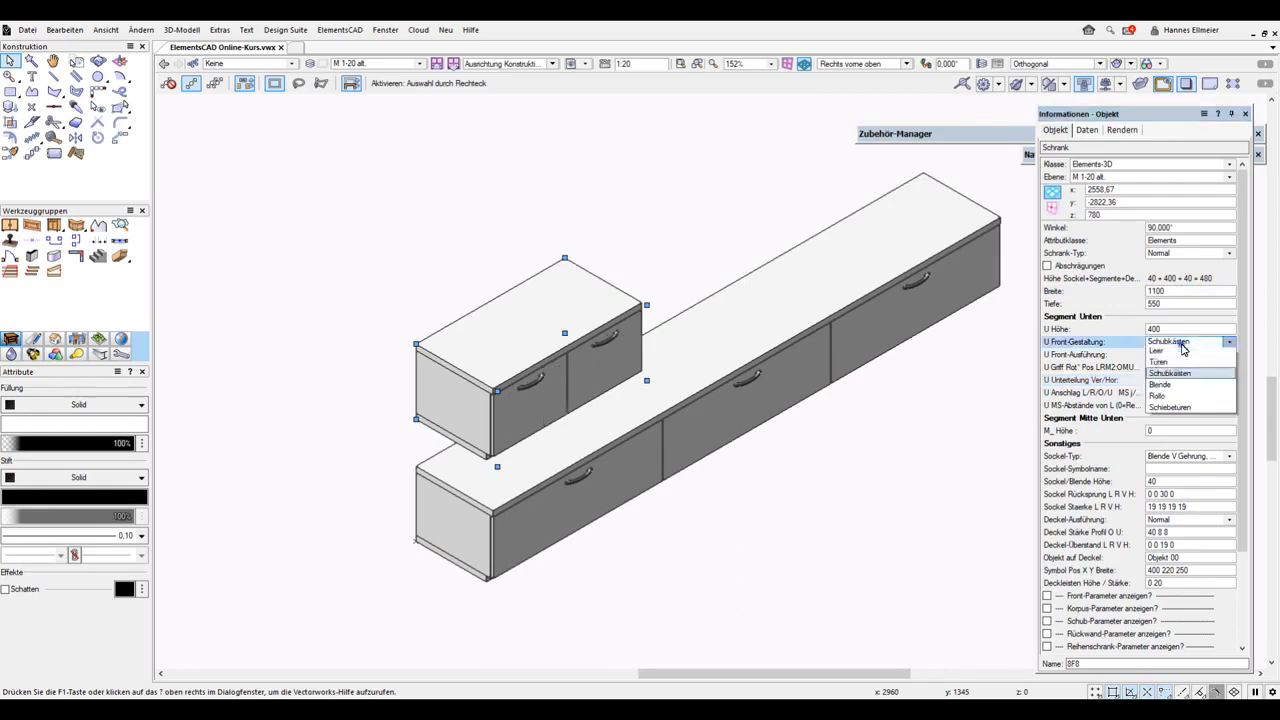
{"action": "left_click", "coordinate": [1174, 374]}
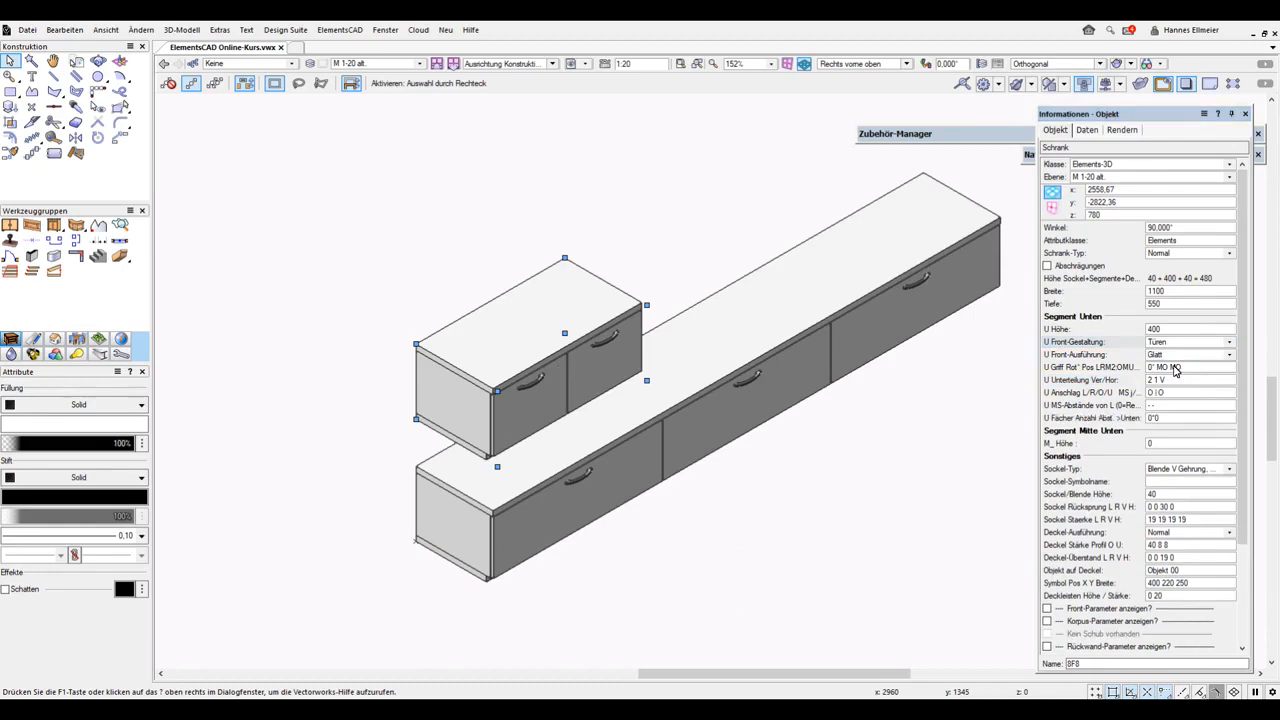
Set the cabinet depth to 380 and change the top cover design to Kein Deckel
{"action": "left_click", "coordinate": [1165, 304]}
{"action": "type", "text": "380"}
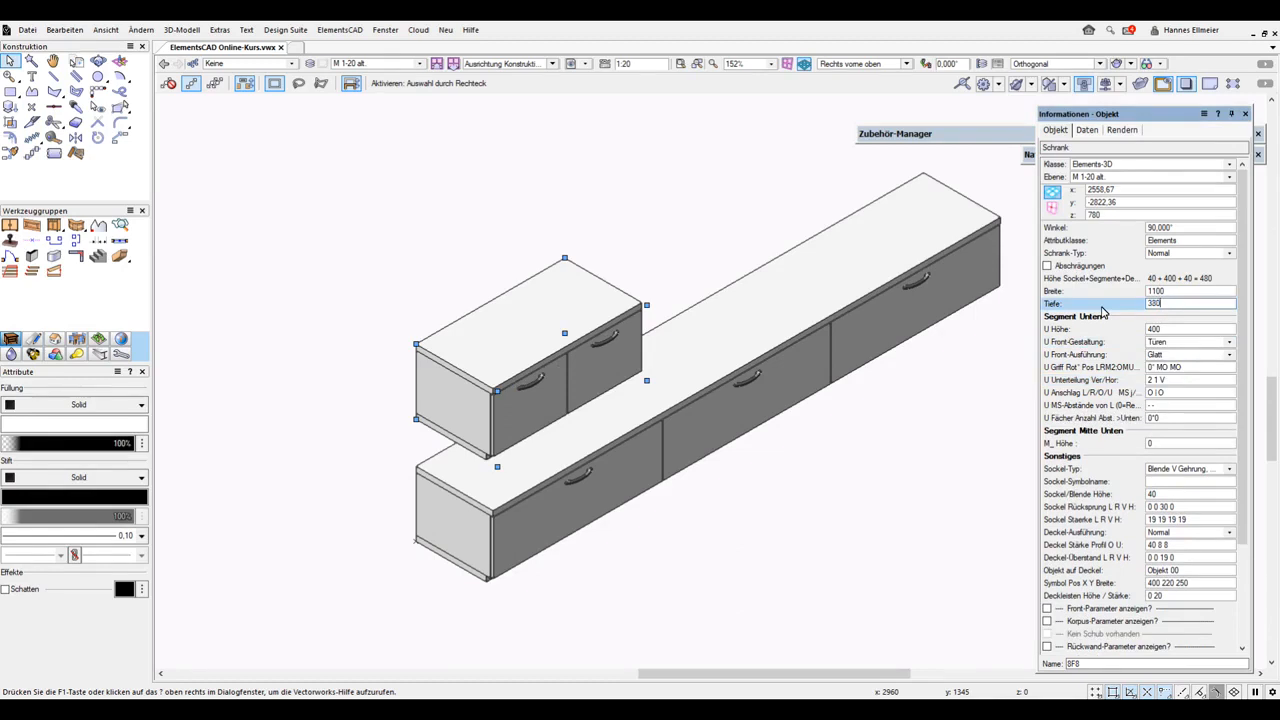
{"action": "key", "text": "Return"}
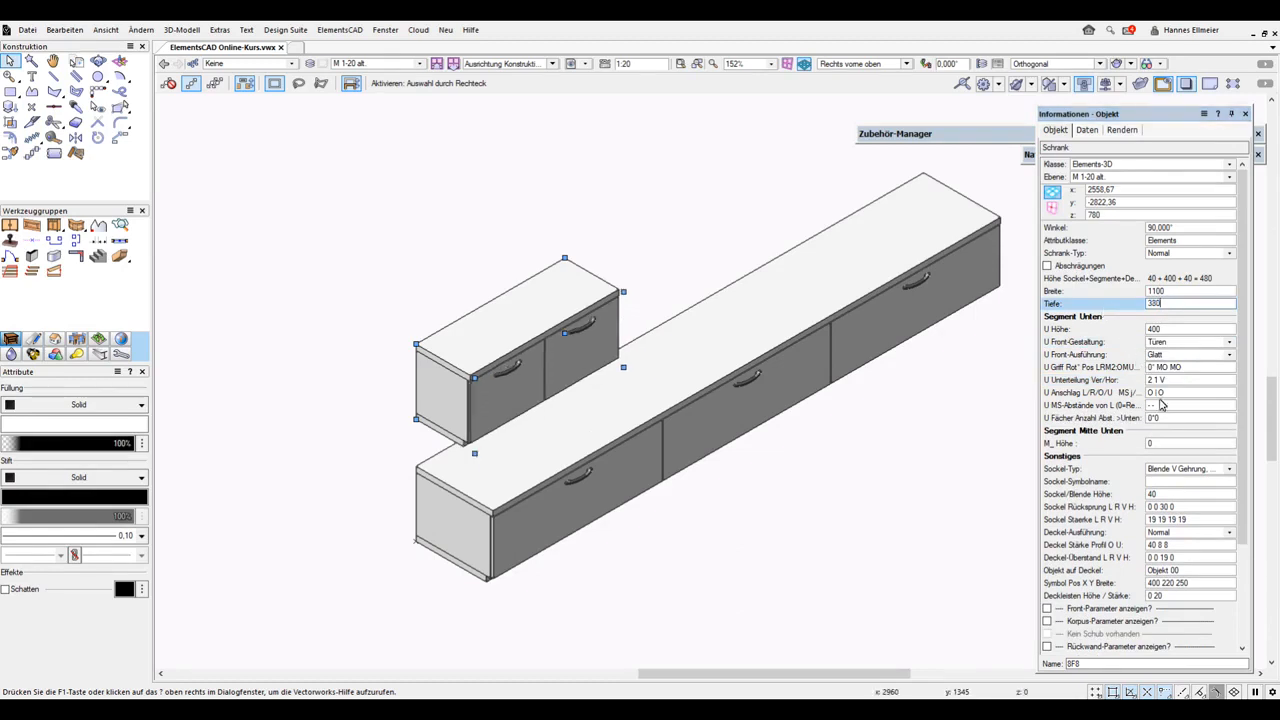
{"action": "left_click", "coordinate": [1173, 536]}
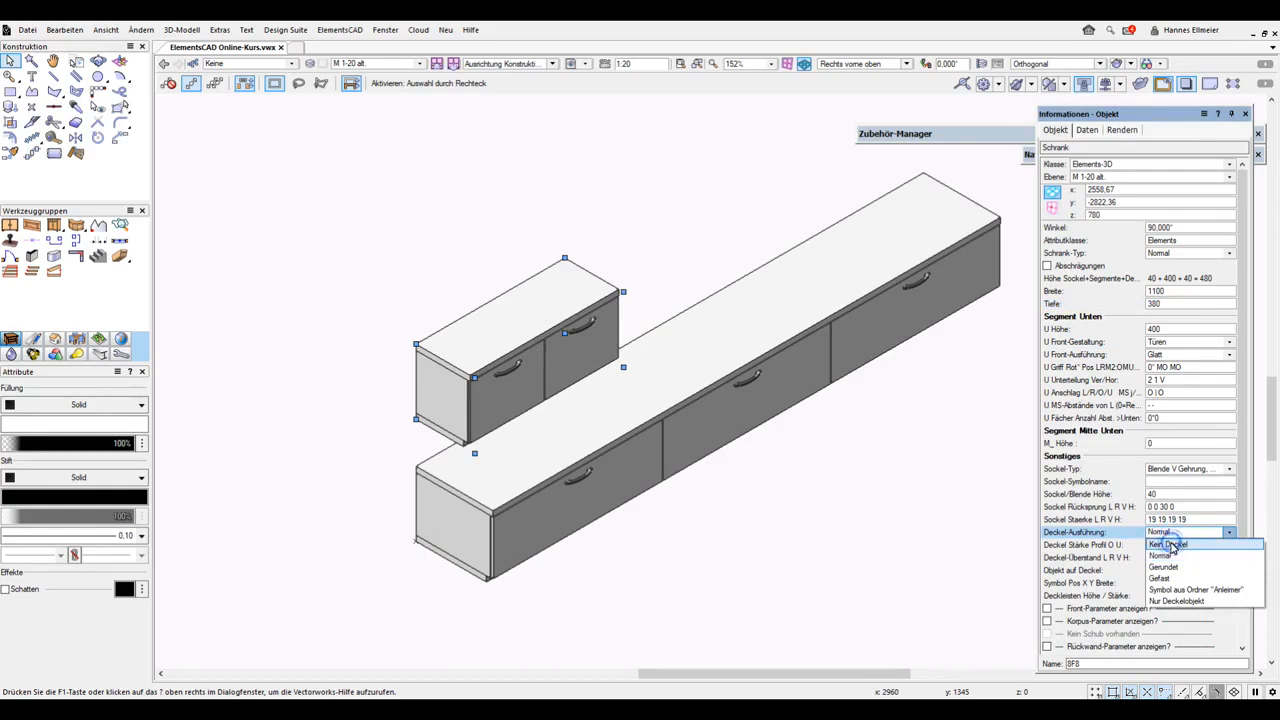
{"action": "left_click", "coordinate": [1172, 545]}
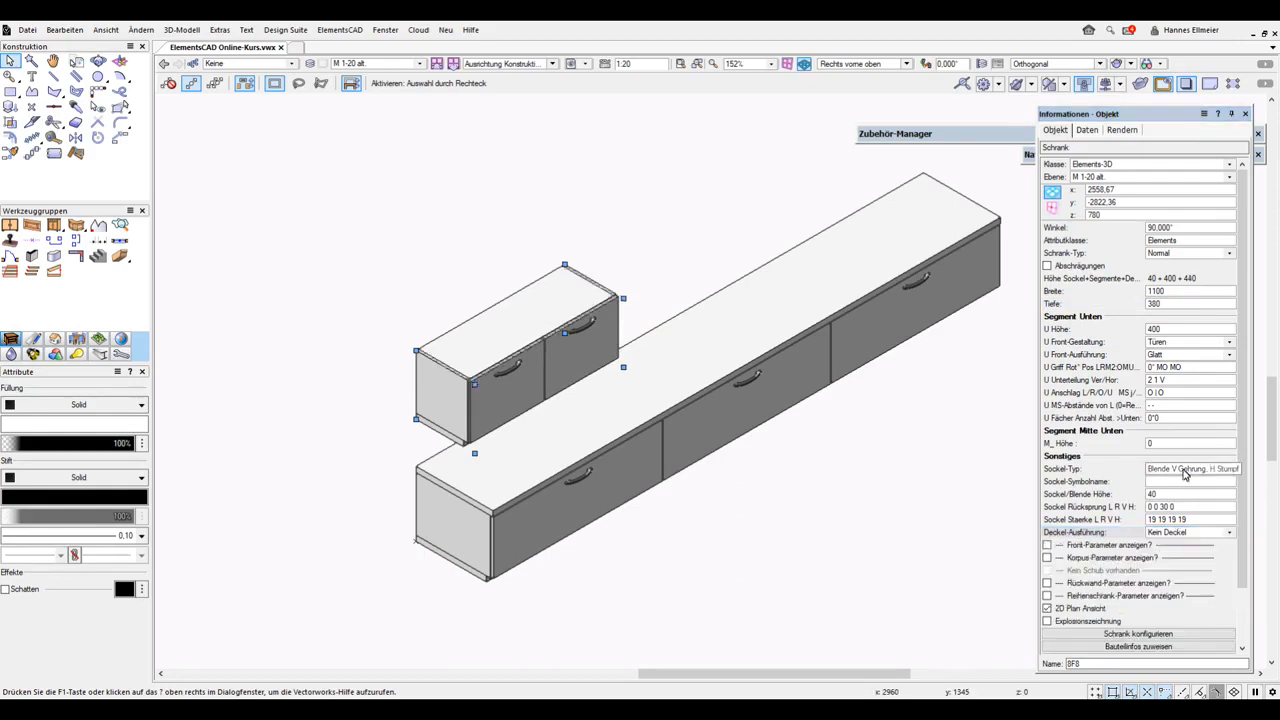
Set the plinth type to Kein Sockel and the plinth/panel height to 0
{"action": "left_click", "coordinate": [1184, 469]}
{"action": "left_click", "coordinate": [1180, 481]}
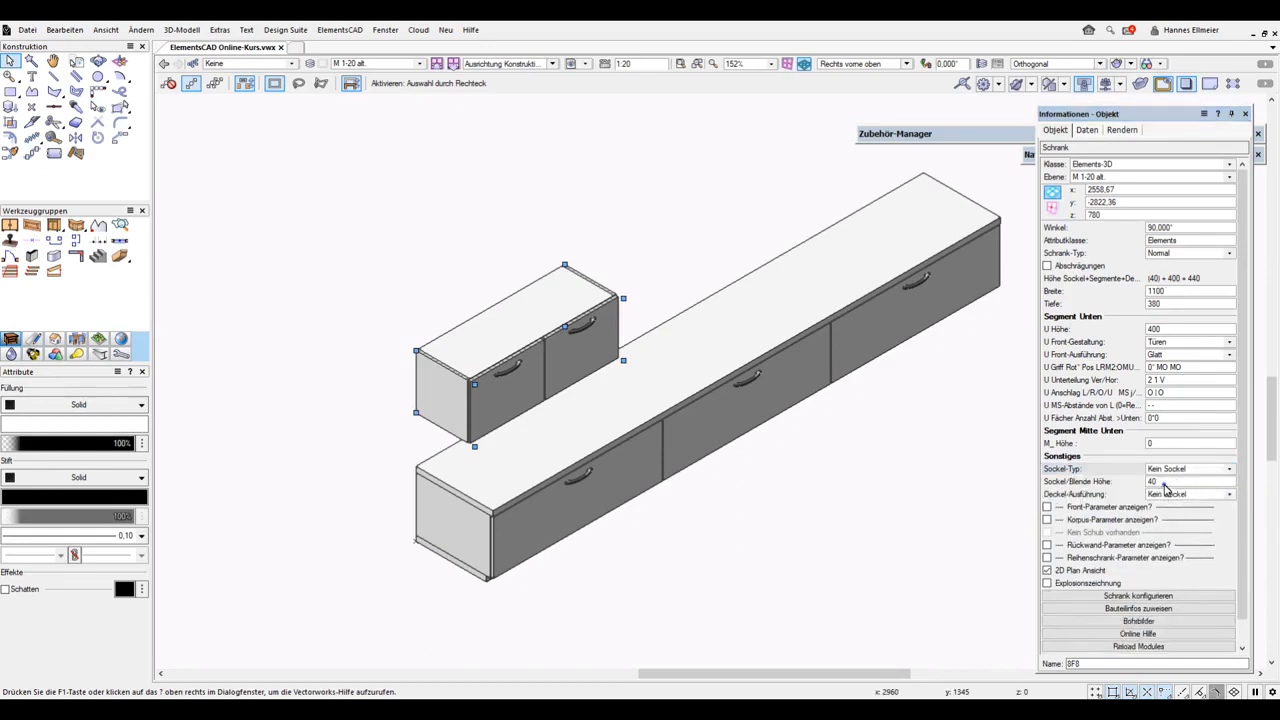
{"action": "left_click", "coordinate": [1164, 483]}
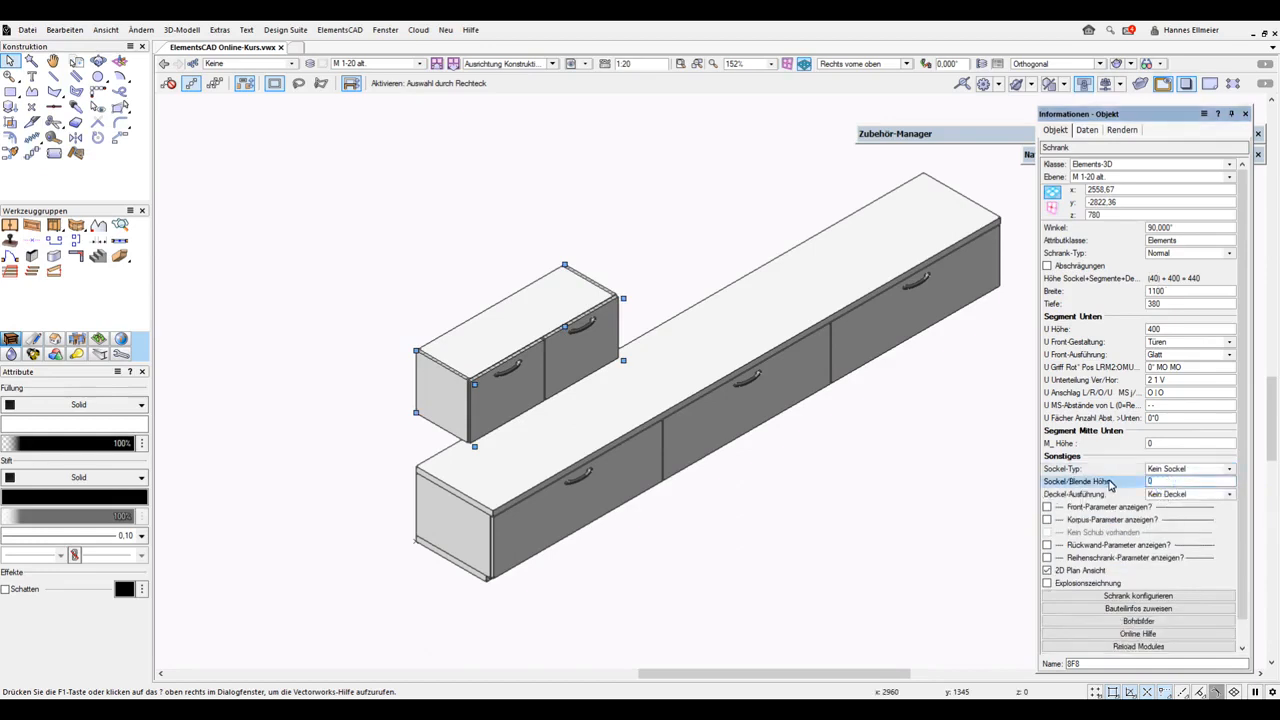
{"action": "key", "text": "Return"}
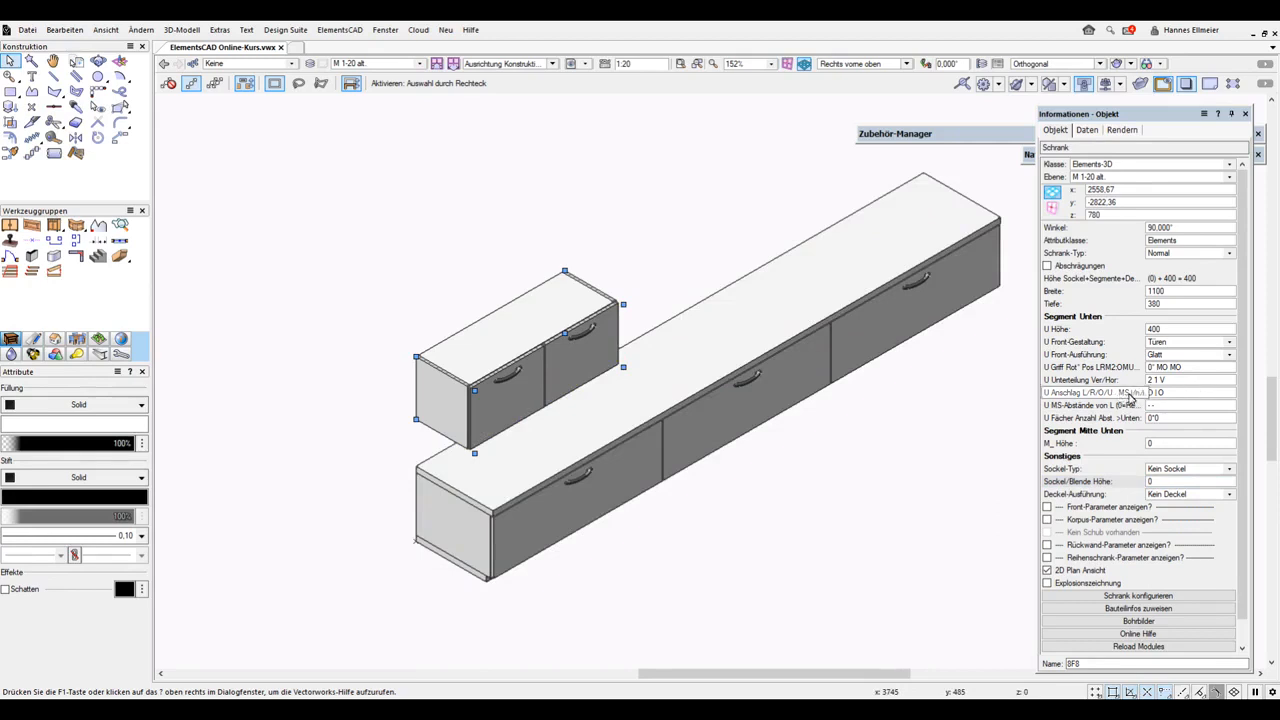
Set the lower segment's door hinging to >|<
{"action": "left_click", "coordinate": [1151, 396]}
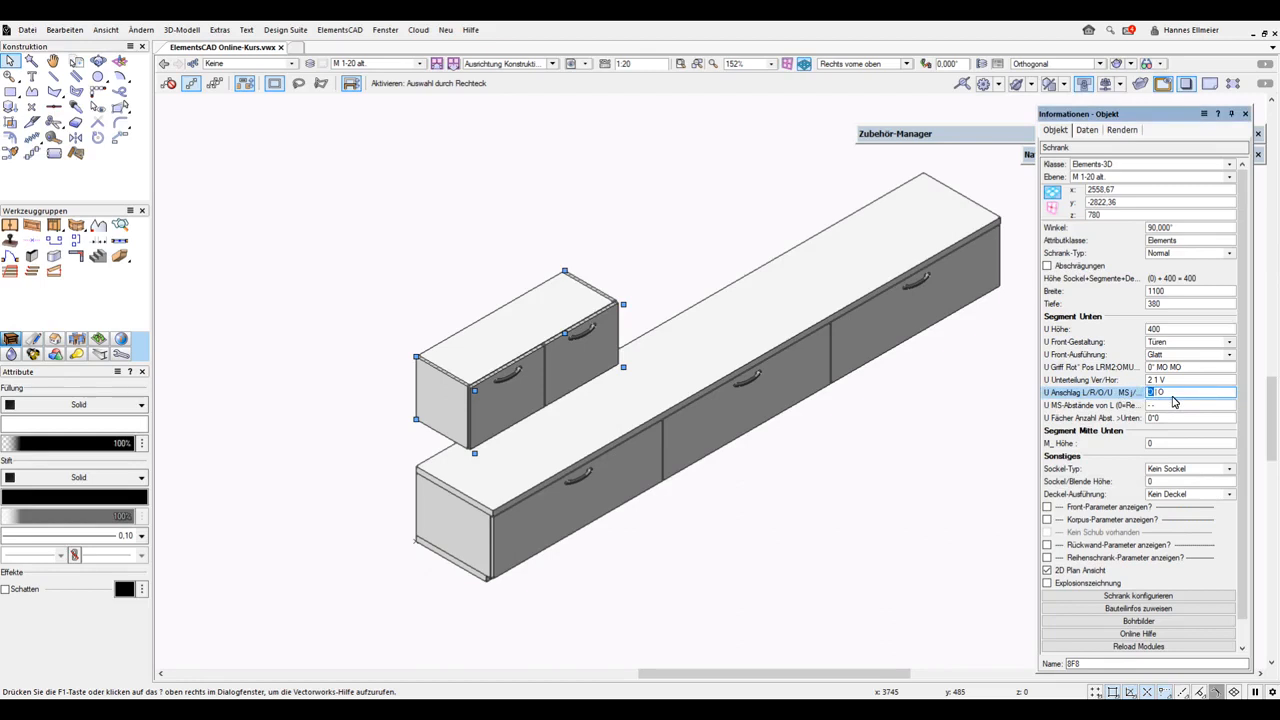
{"action": "left_click_drag", "start_coordinate": [1155, 392], "coordinate": [1172, 394]}
{"action": "key", "text": "Return"}
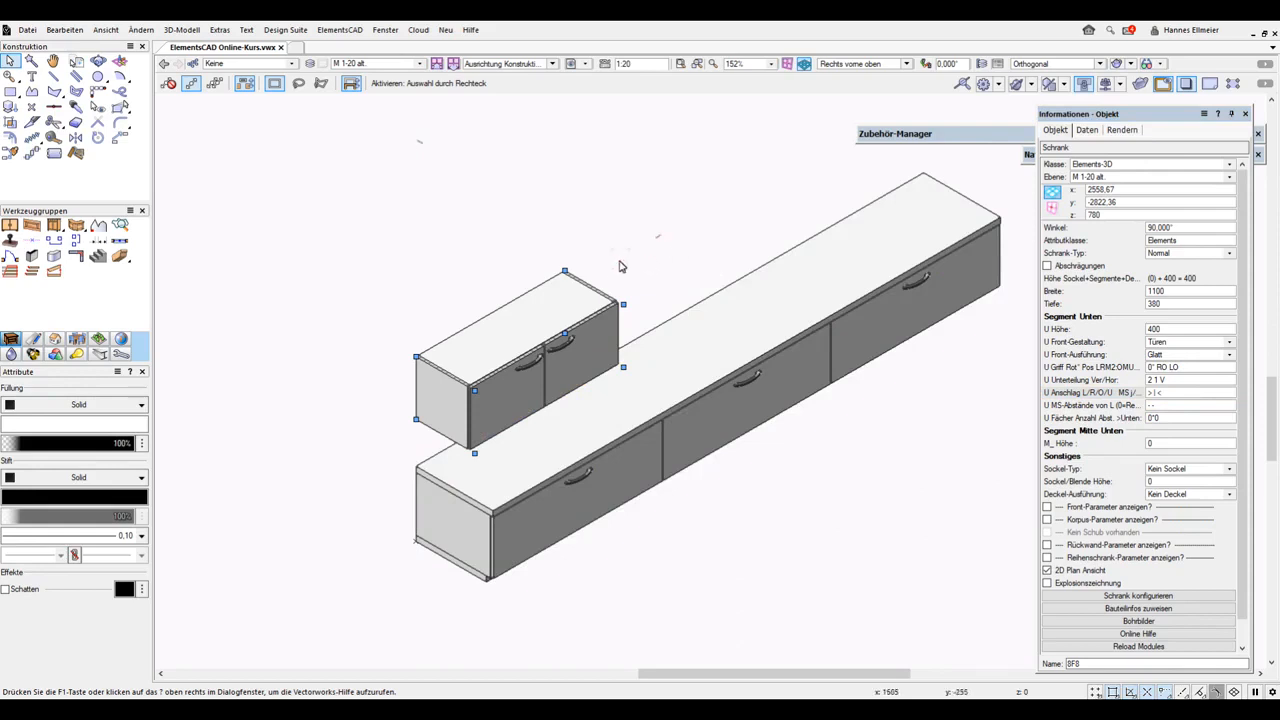
Add a lower-middle segment by setting its height to 400
{"action": "left_click", "coordinate": [1157, 443]}
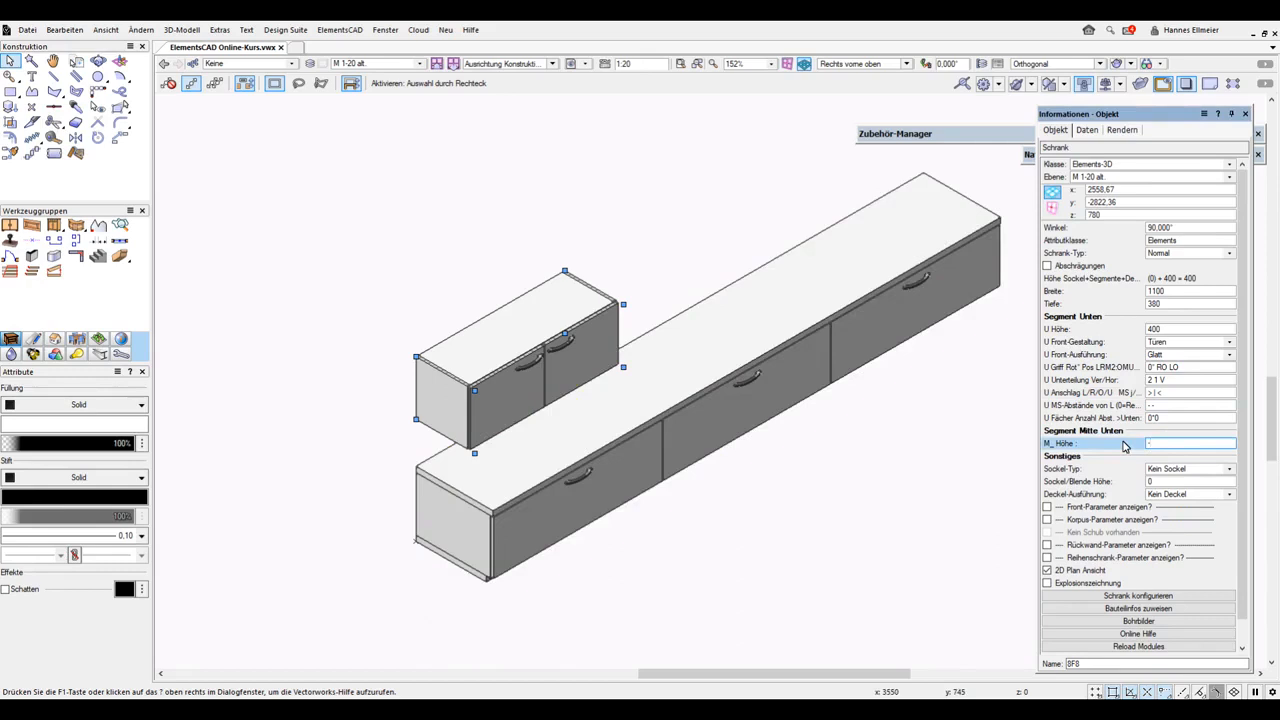
{"action": "type", "text": "400"}
{"action": "key", "text": "Return"}
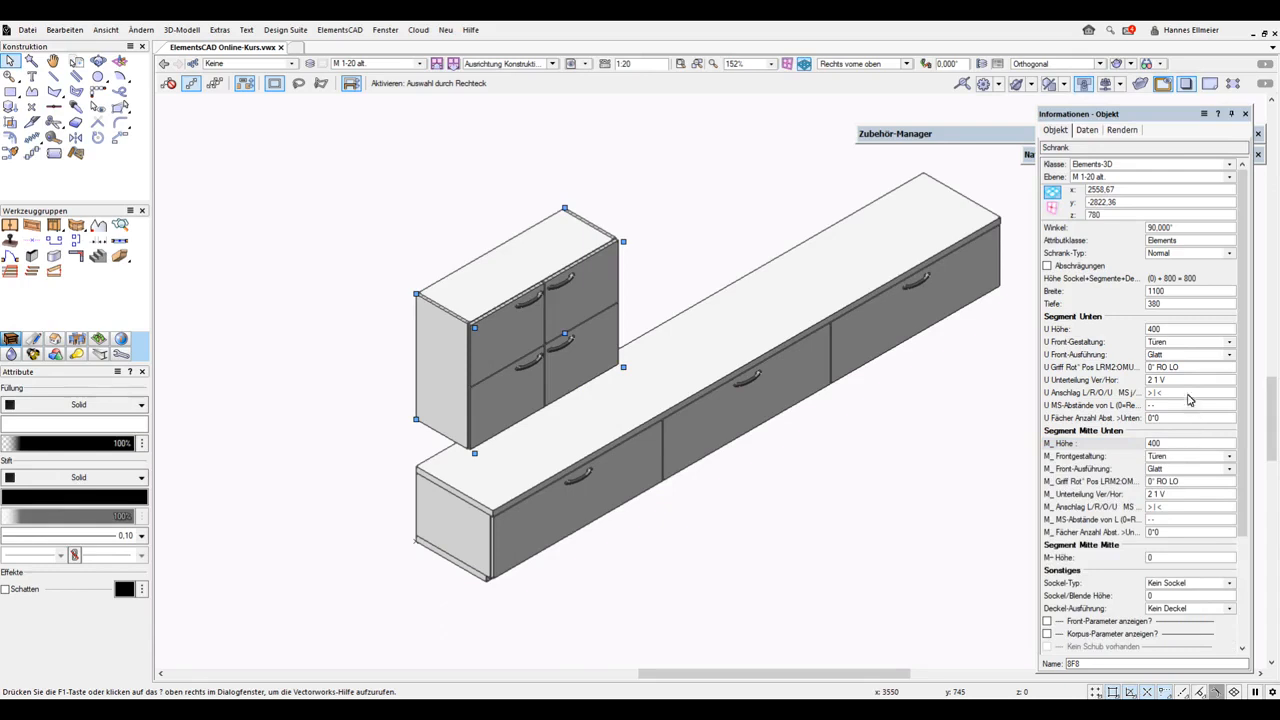
Change the lower segment's front finish to Rahmen quer durchlaufend
{"action": "left_click", "coordinate": [1177, 356]}
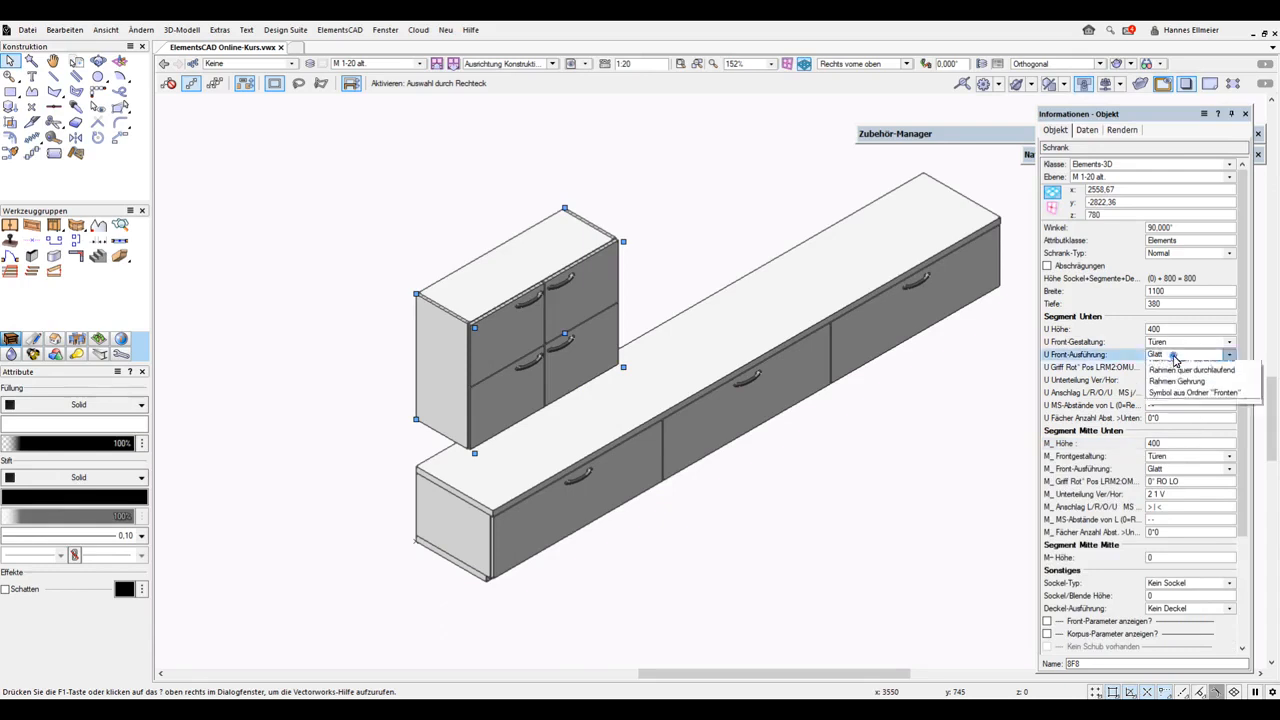
{"action": "left_click", "coordinate": [1171, 378]}
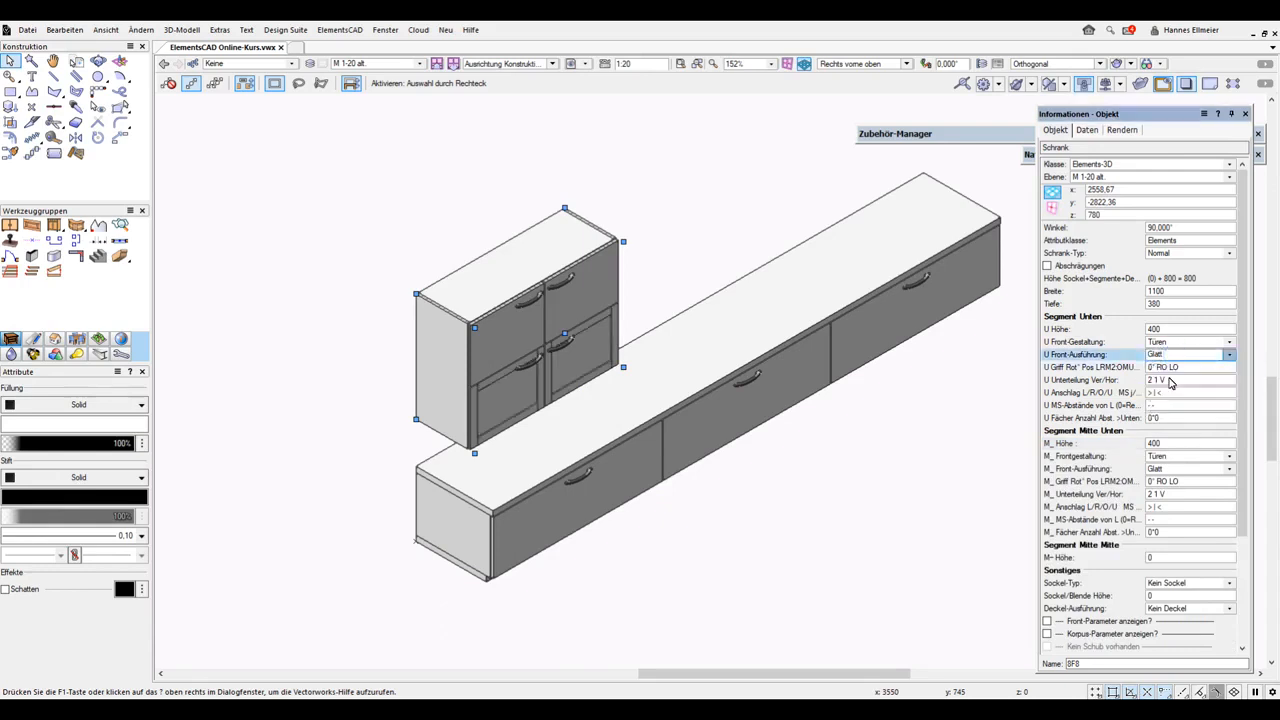
Try to add a middle segment by editing the middle segment height
{"action": "left_click", "coordinate": [1166, 560]}
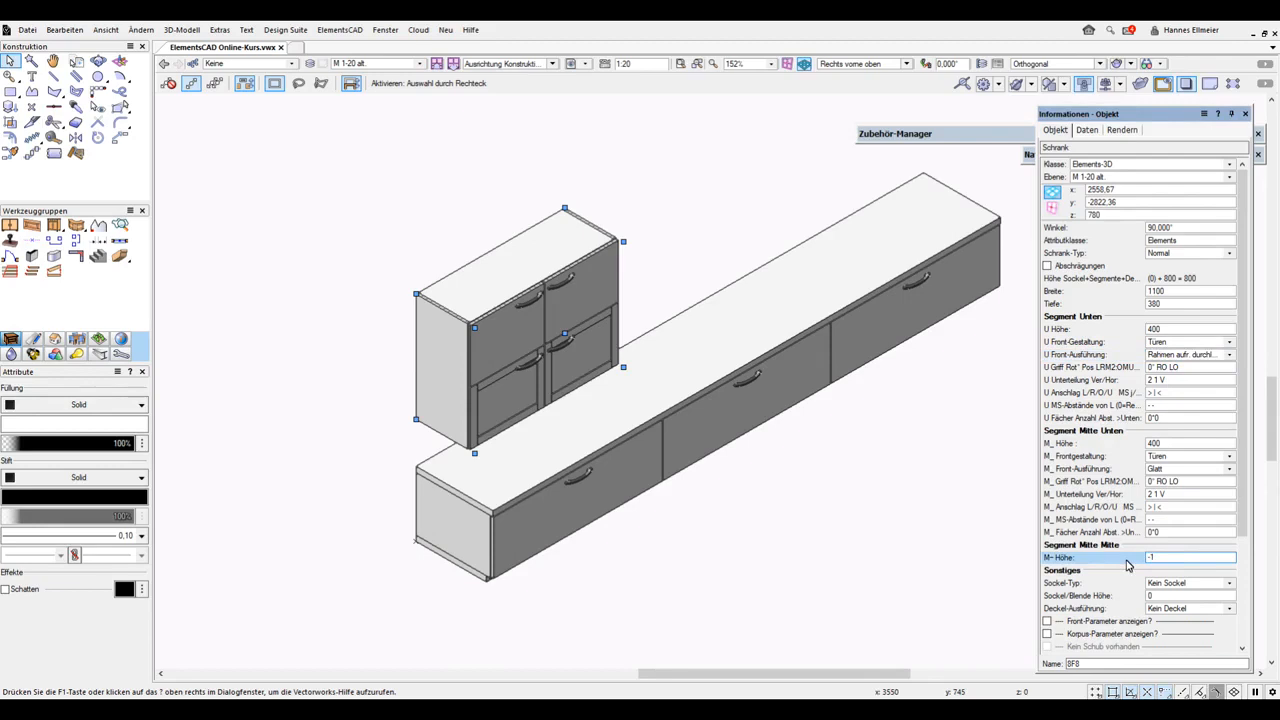
{"action": "key", "text": "Return"}
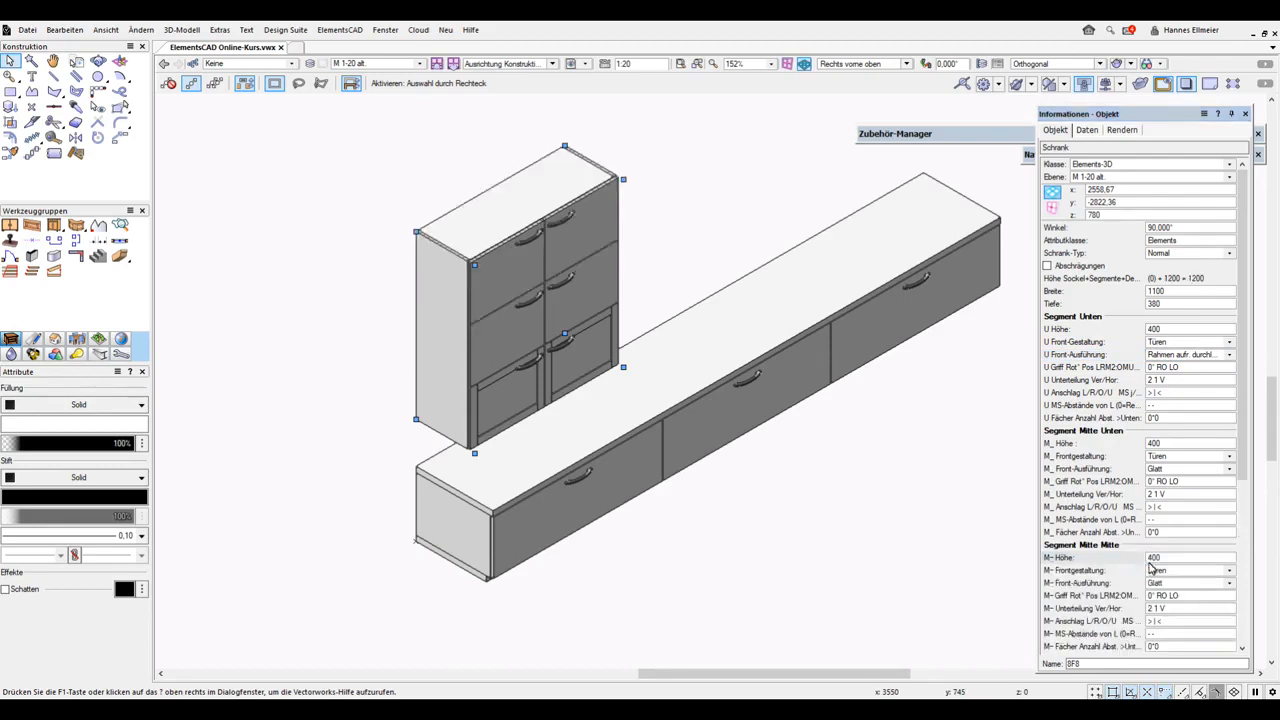
{"action": "left_click", "coordinate": [1157, 560]}
{"action": "type", "text": "-2"}
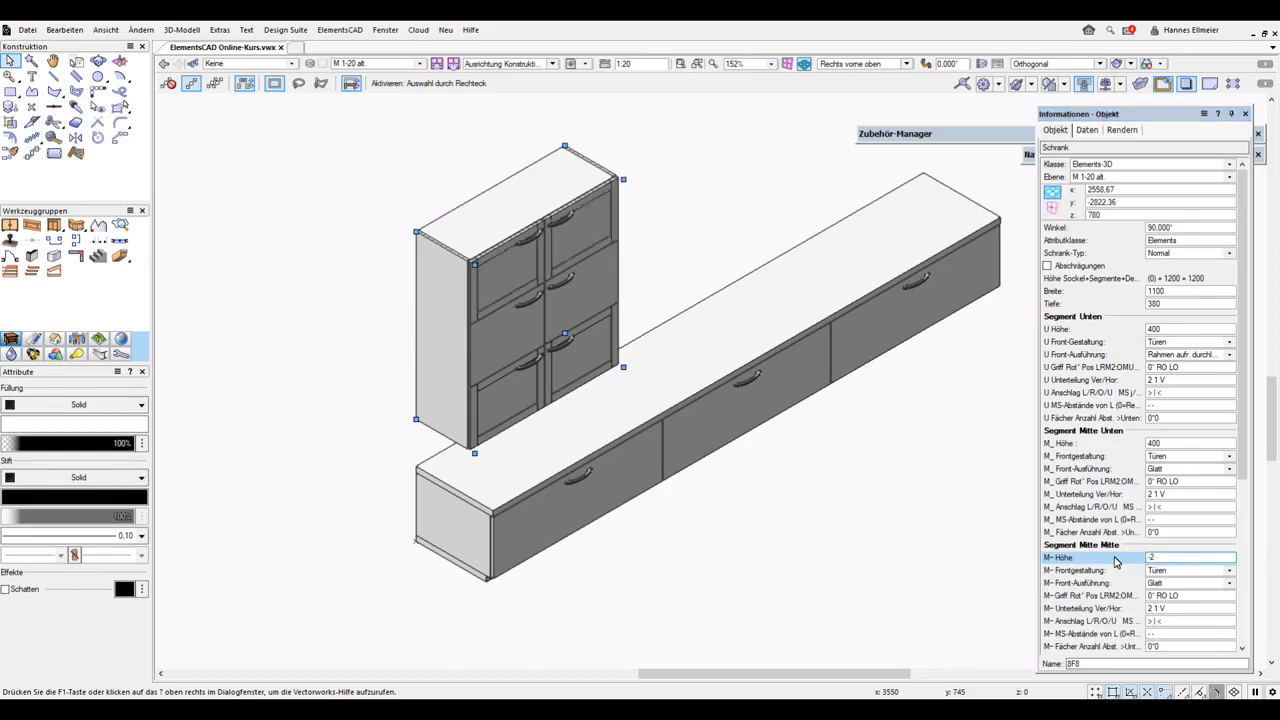
{"action": "key", "text": "Return"}
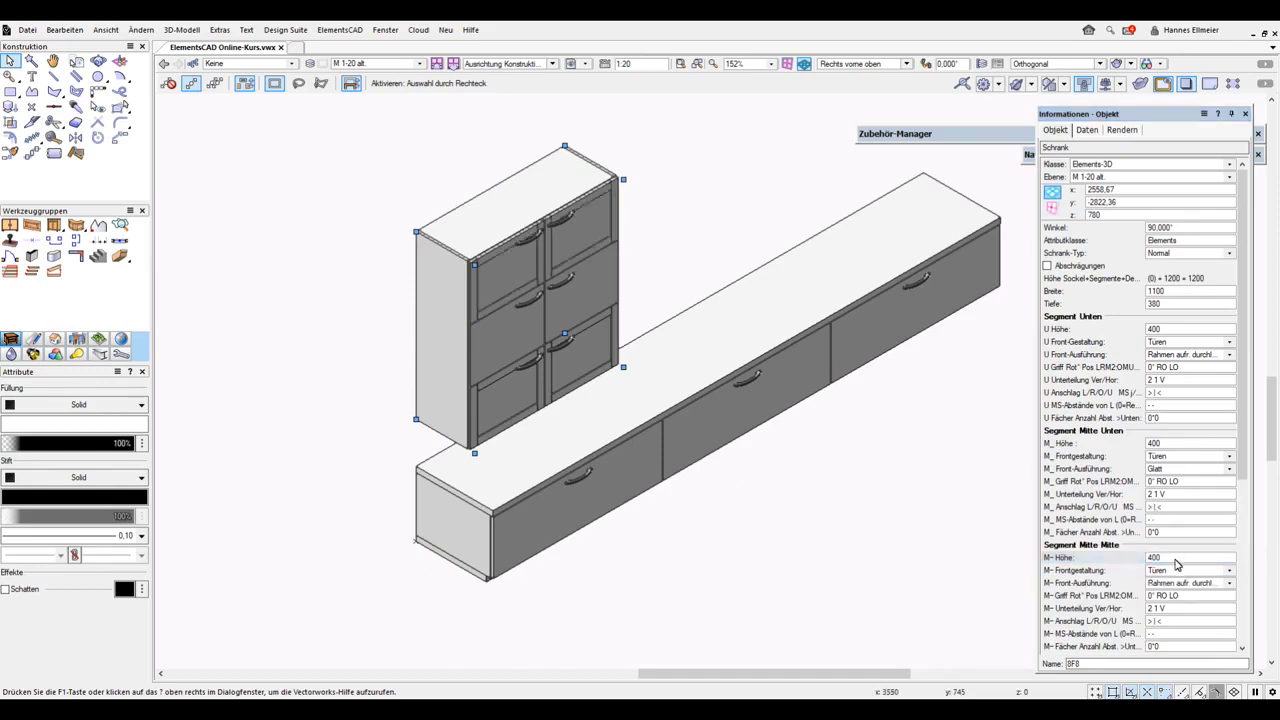
Undo the last three property changes
{"action": "left_click", "coordinate": [66, 31]}
{"action": "left_click", "coordinate": [73, 47]}
{"action": "left_click", "coordinate": [70, 33]}
{"action": "left_click", "coordinate": [75, 46]}
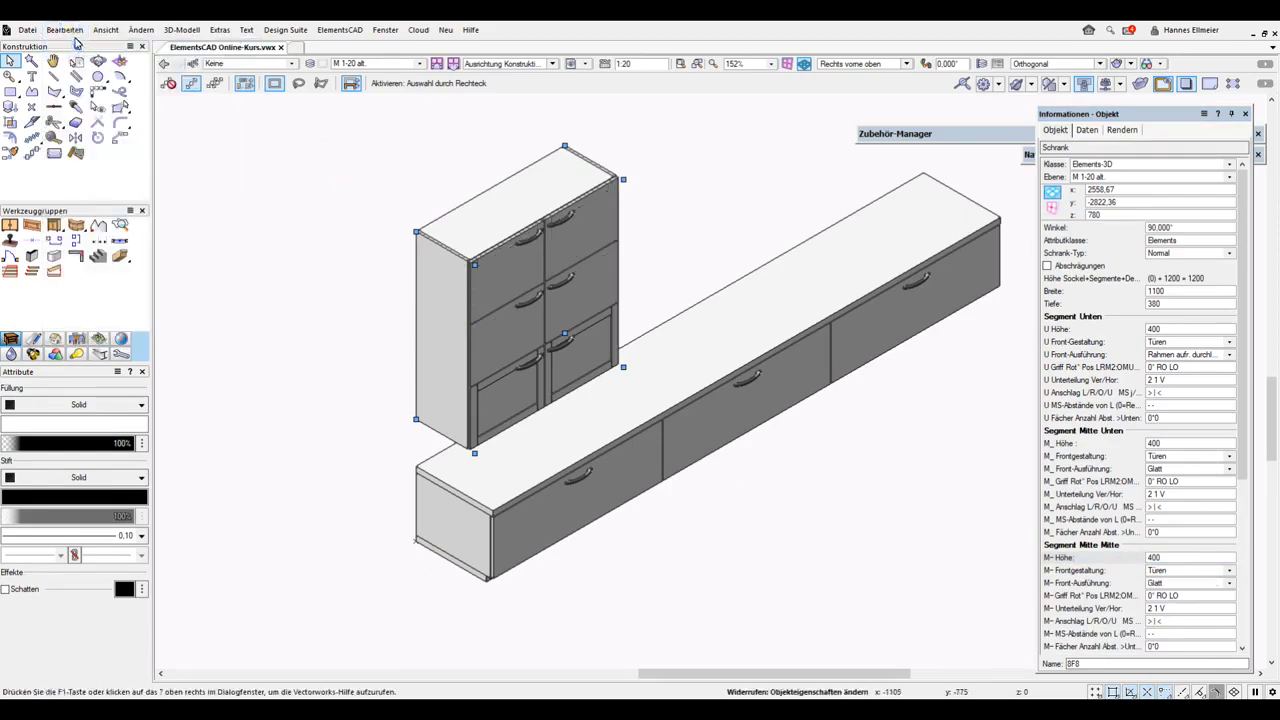
{"action": "left_click", "coordinate": [68, 30]}
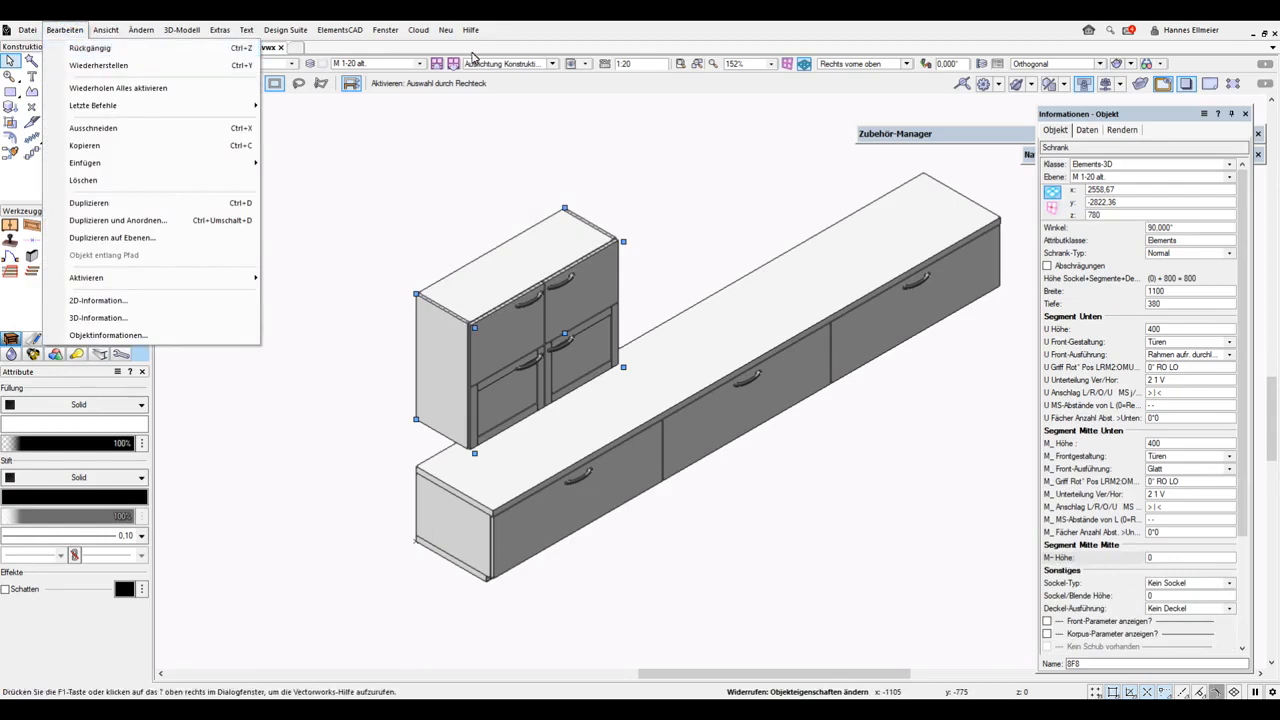
{"action": "left_click", "coordinate": [104, 48]}
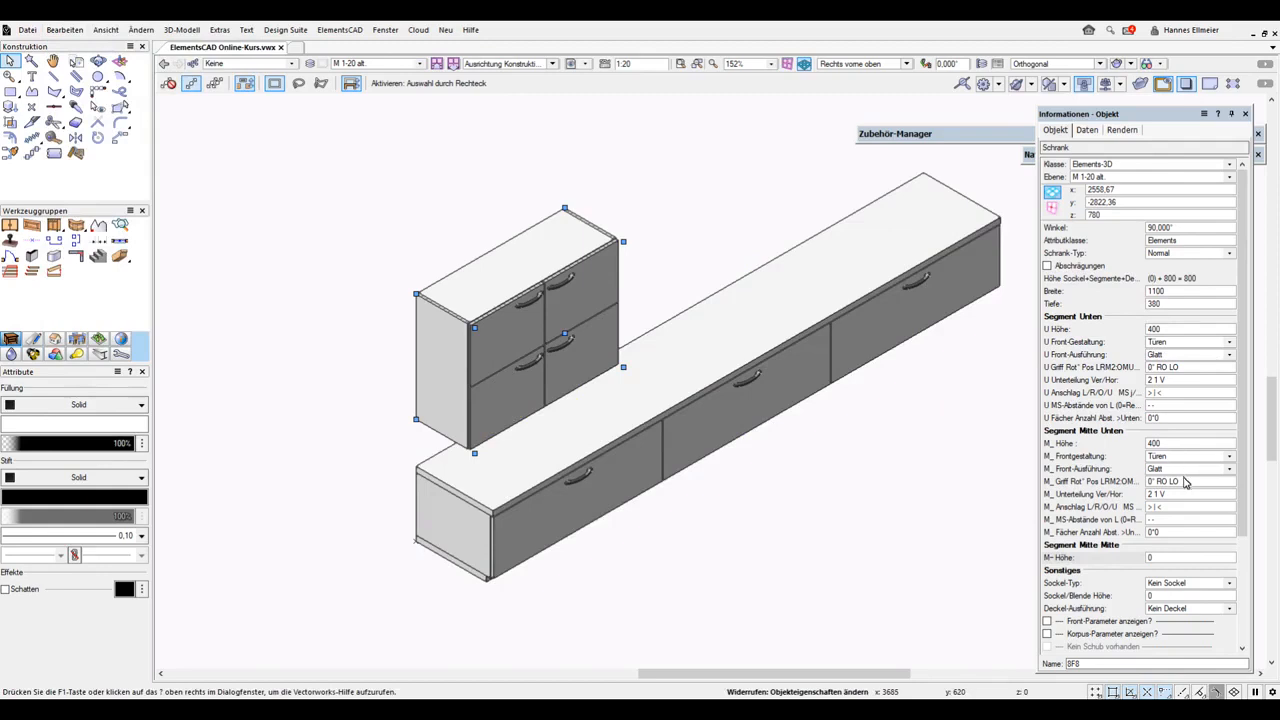
Set the lower-middle segment's handle rotation and position to 0° N N
{"action": "left_click", "coordinate": [1160, 482]}
{"action": "left_click_drag", "start_coordinate": [1158, 482], "coordinate": [1205, 483]}
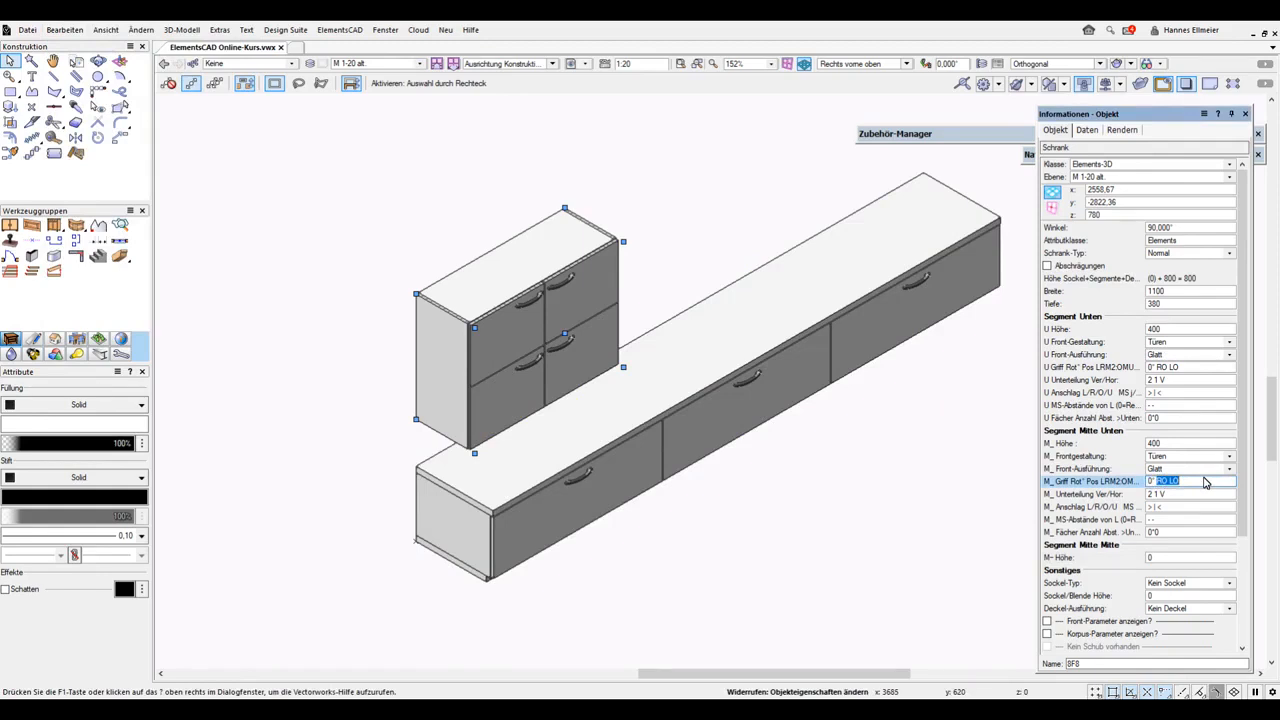
{"action": "type", "text": "ri"}
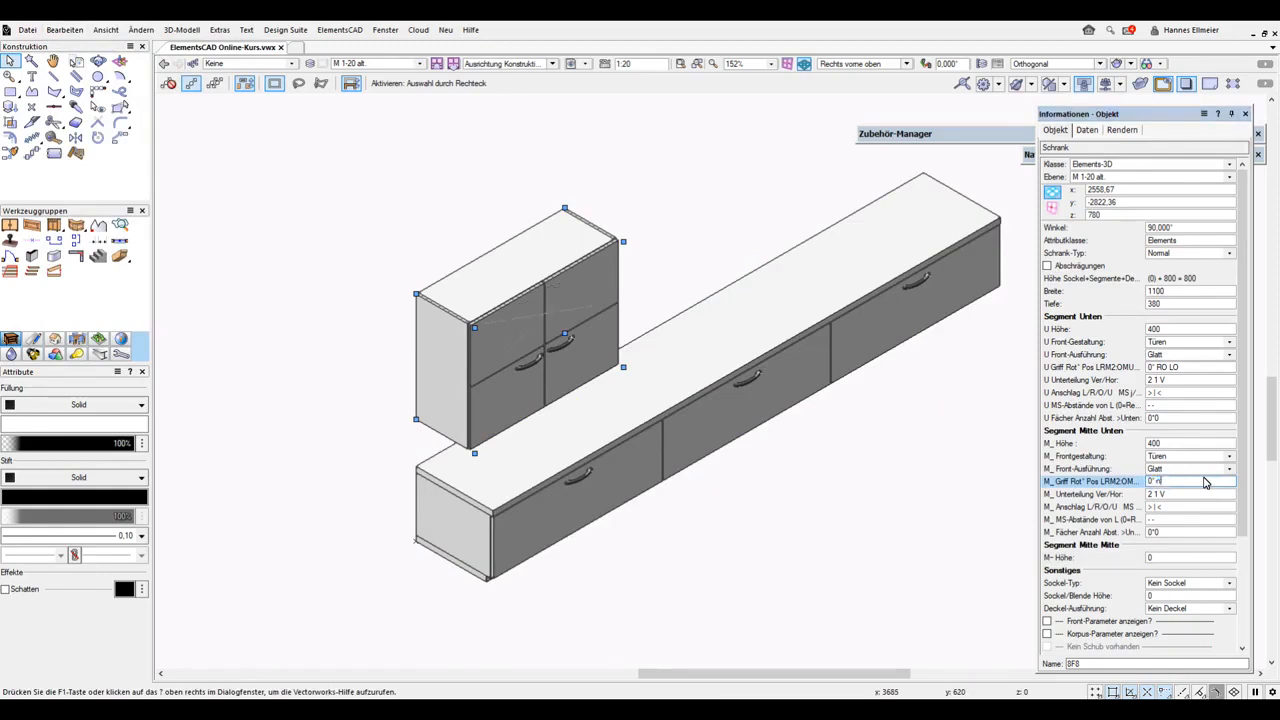
{"action": "key", "text": "Return"}
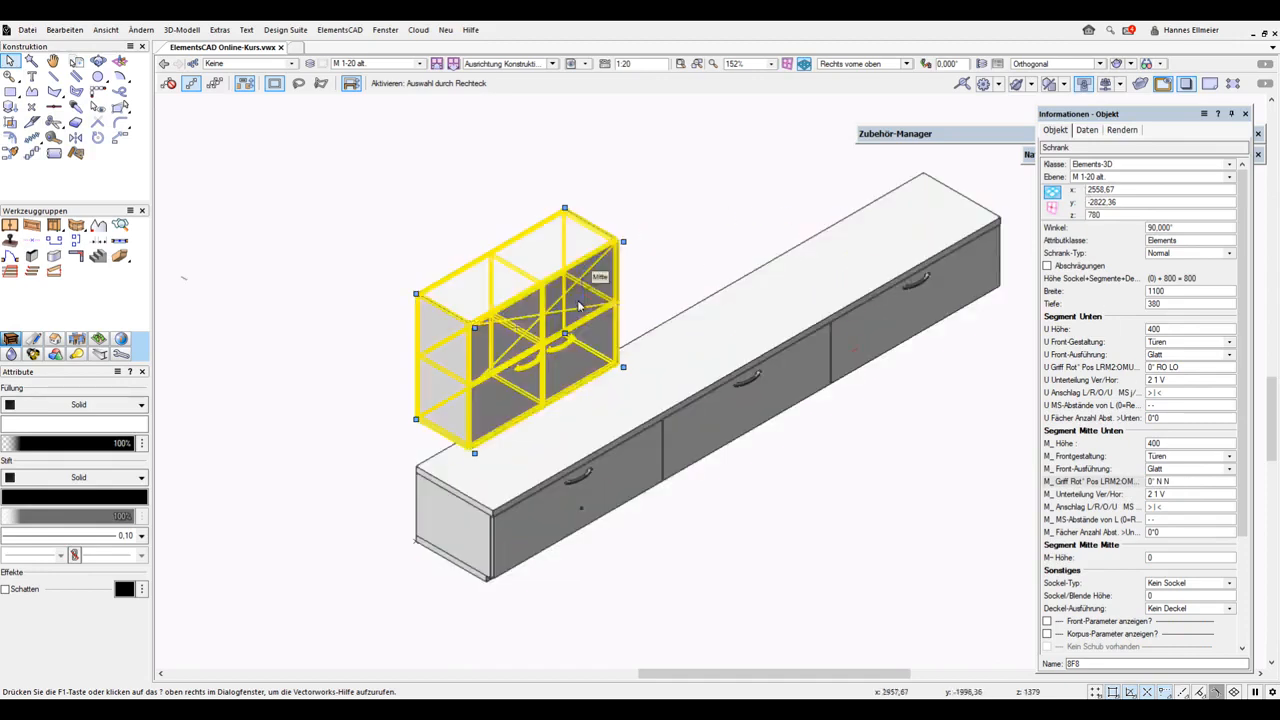
{"action": "key", "text": "b"}
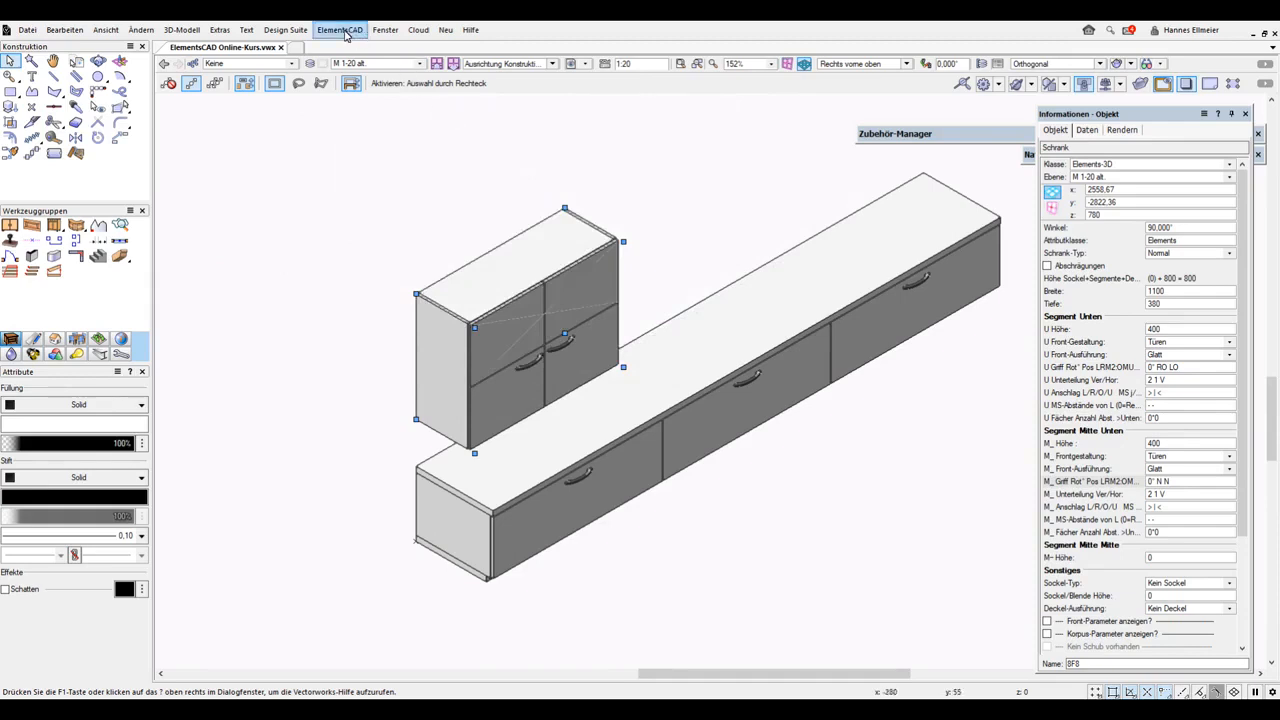
{"action": "left_click", "coordinate": [345, 32]}
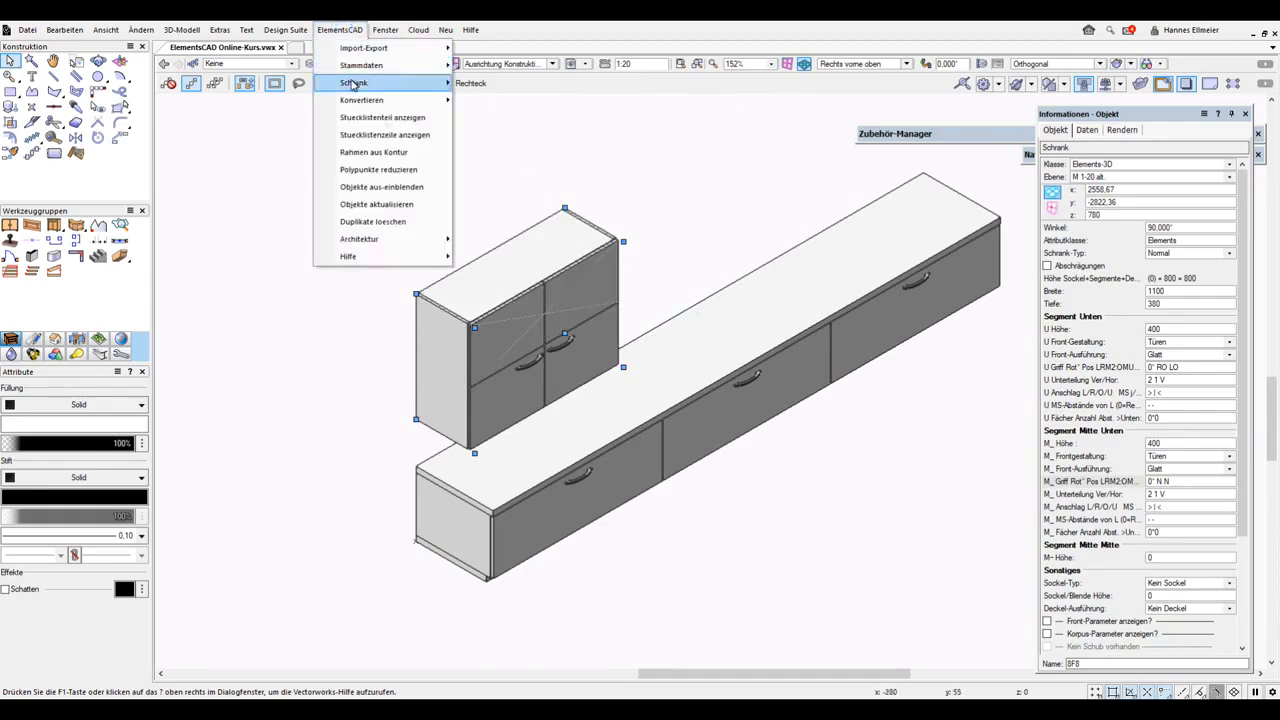
{"action": "mouse_move", "coordinate": [352, 84]}
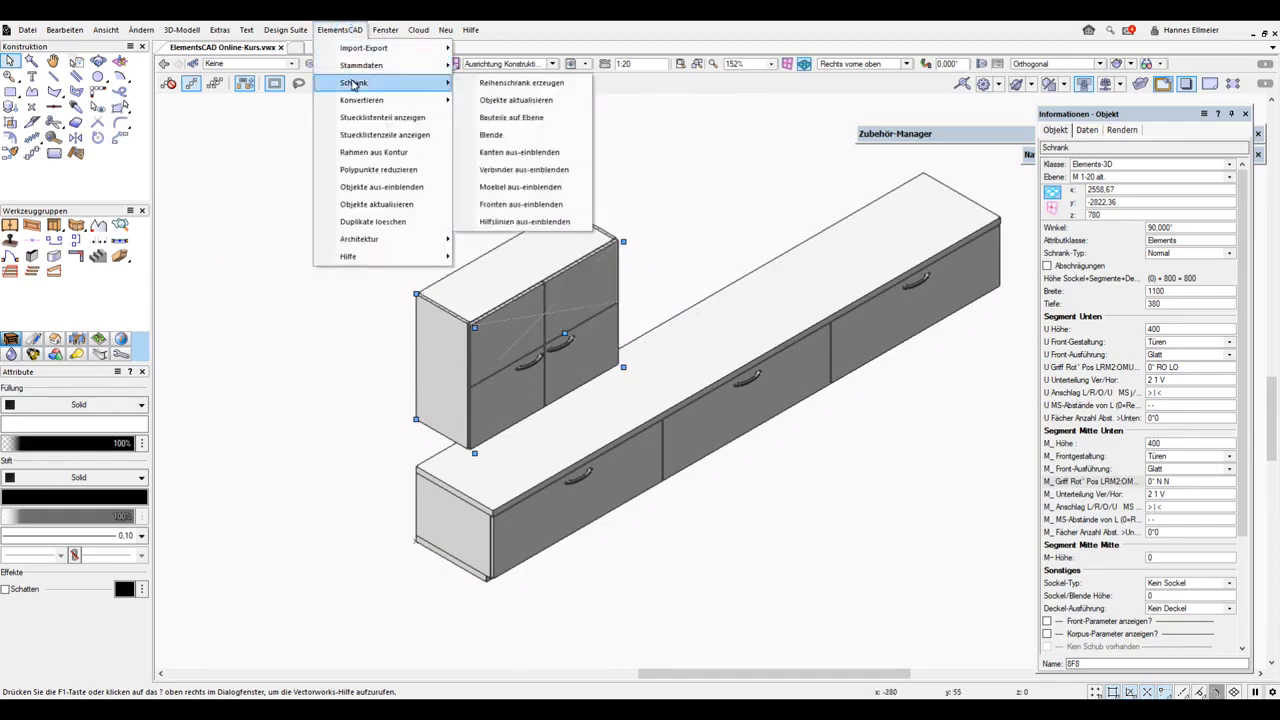
{"action": "left_click", "coordinate": [507, 224]}
{"action": "left_click", "coordinate": [65, 30]}
{"action": "left_click", "coordinate": [75, 46]}
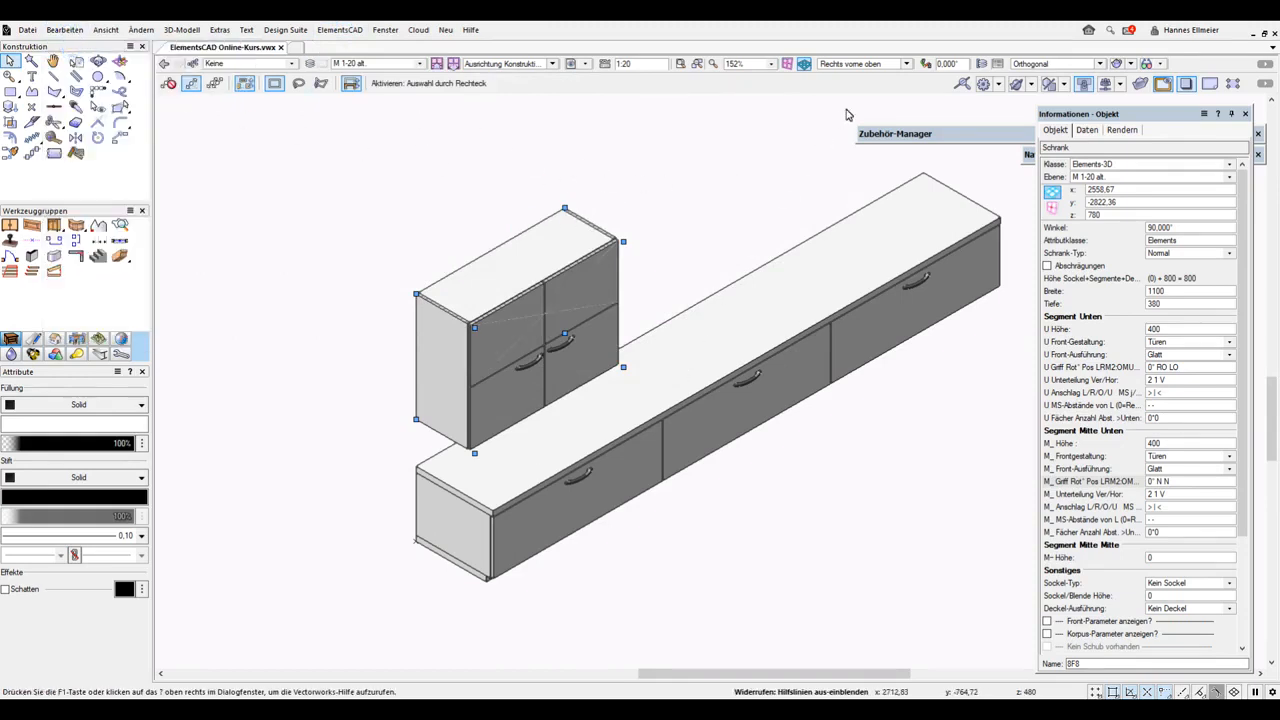
Switch to the right view and drag a copy of the wall cabinet to the right of the original
{"action": "left_click", "coordinate": [907, 63]}
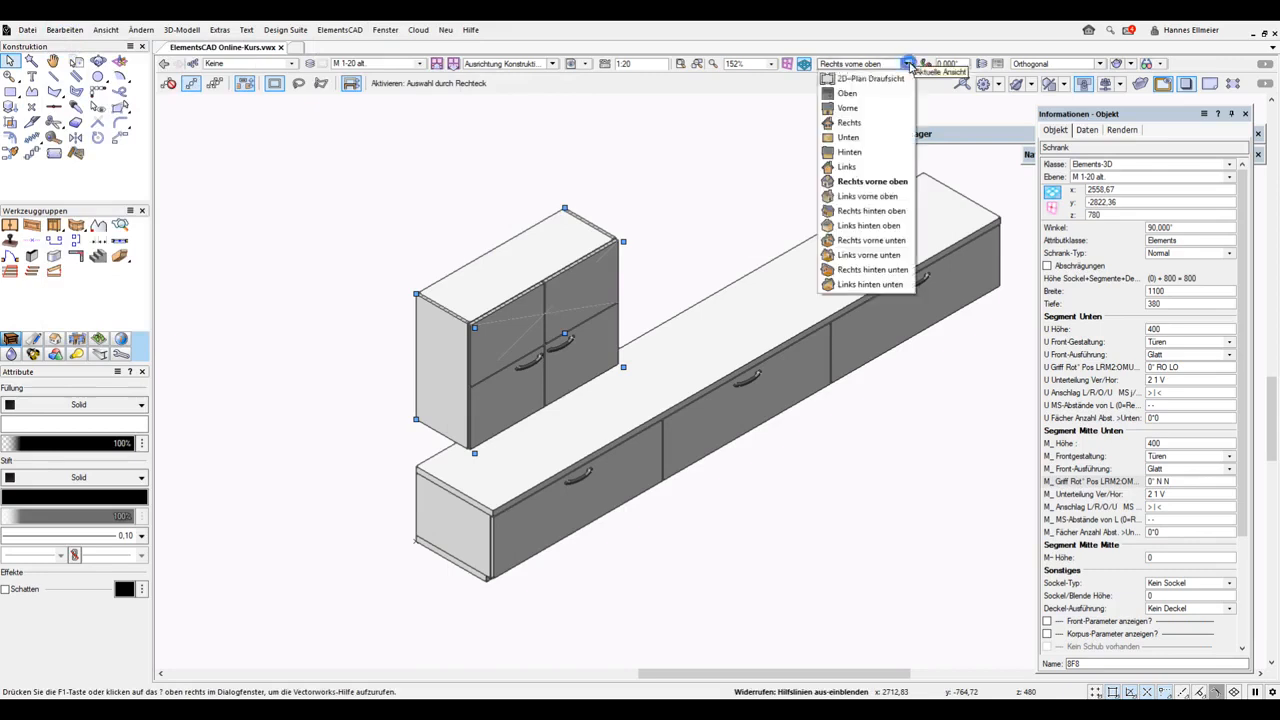
{"action": "left_click", "coordinate": [849, 122]}
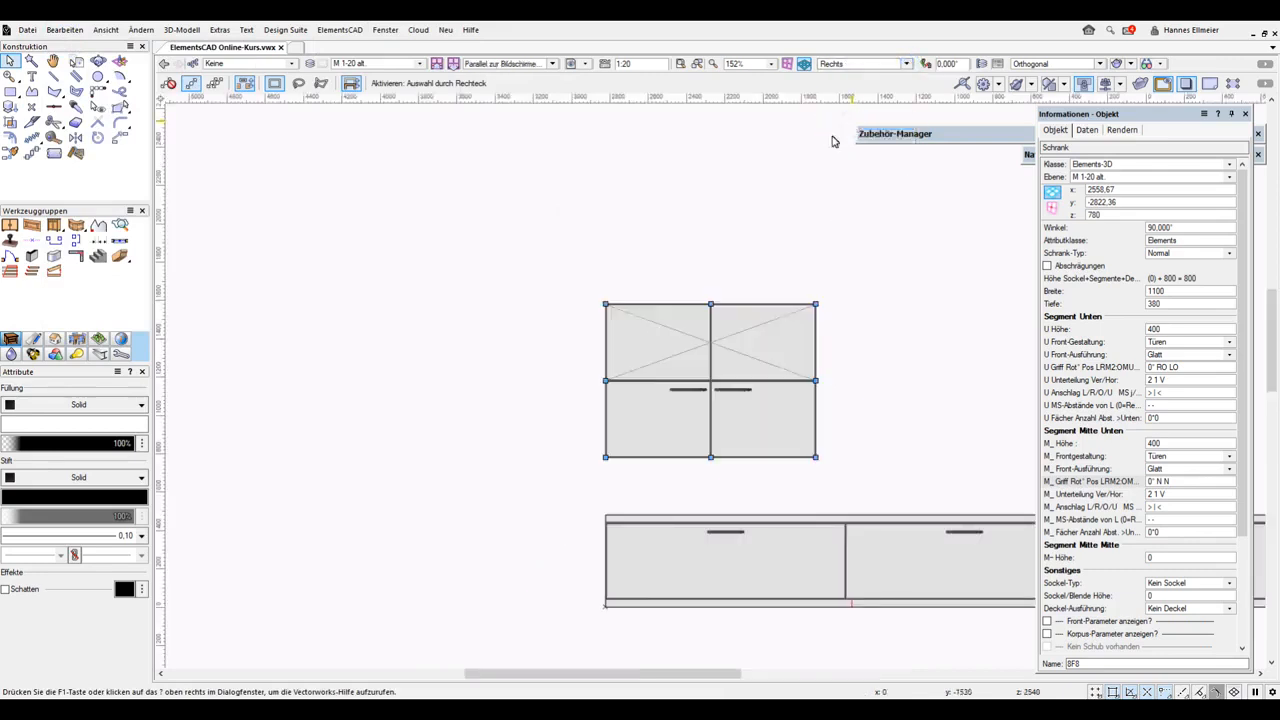
{"action": "mouse_move", "coordinate": [628, 236]}
{"action": "middle_mouse_down"}
{"action": "mouse_move", "coordinate": [486, 214]}
{"action": "mouse_move", "coordinate": [400, 143]}
{"action": "mouse_move", "coordinate": [353, 151]}
{"action": "middle_mouse_up"}
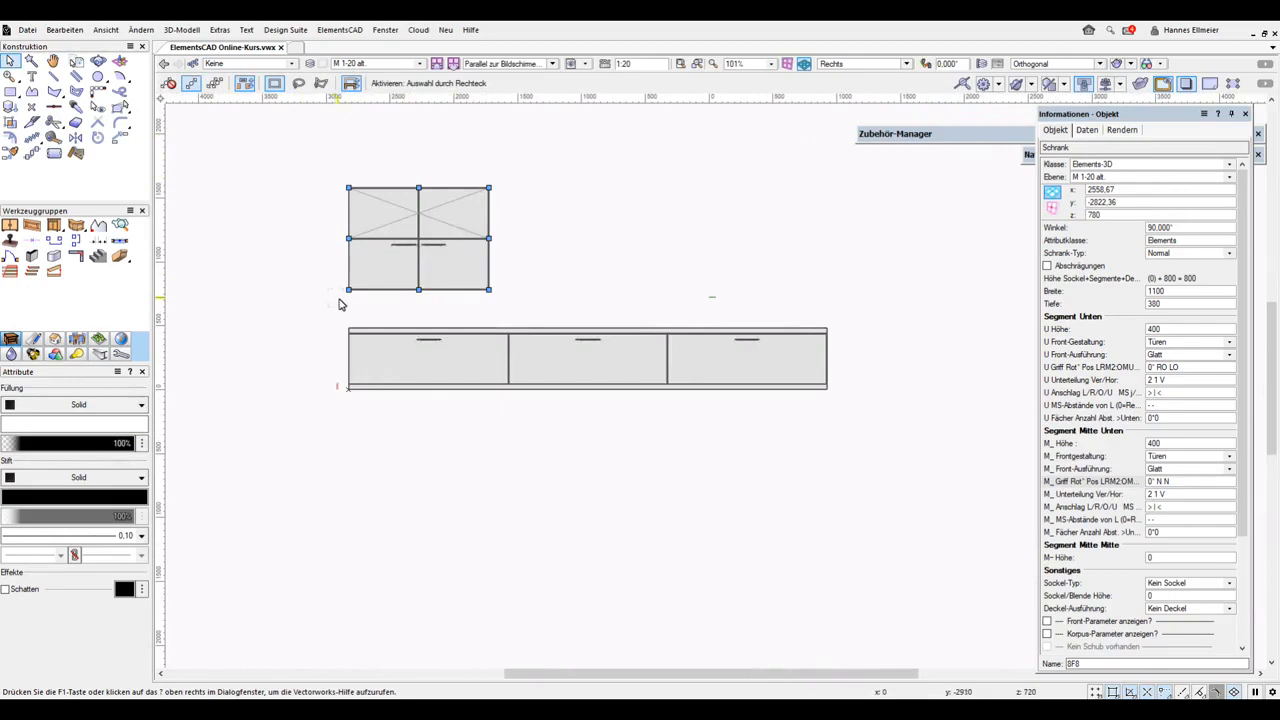
{"action": "key", "text": "z"}
{"action": "scroll", "coordinate": [351, 296], "scroll_direction": "up", "scroll_amount": 2}
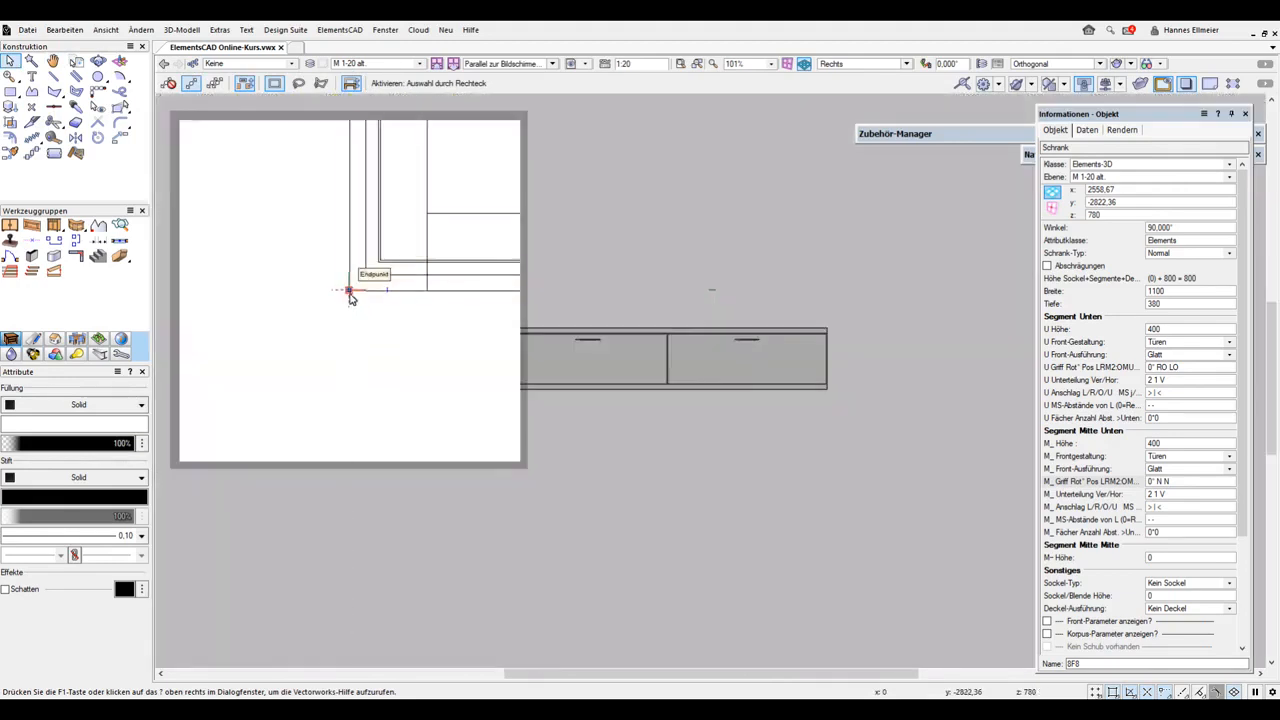
{"action": "left_click_drag", "start_coordinate": [349, 291], "coordinate": [829, 304]}
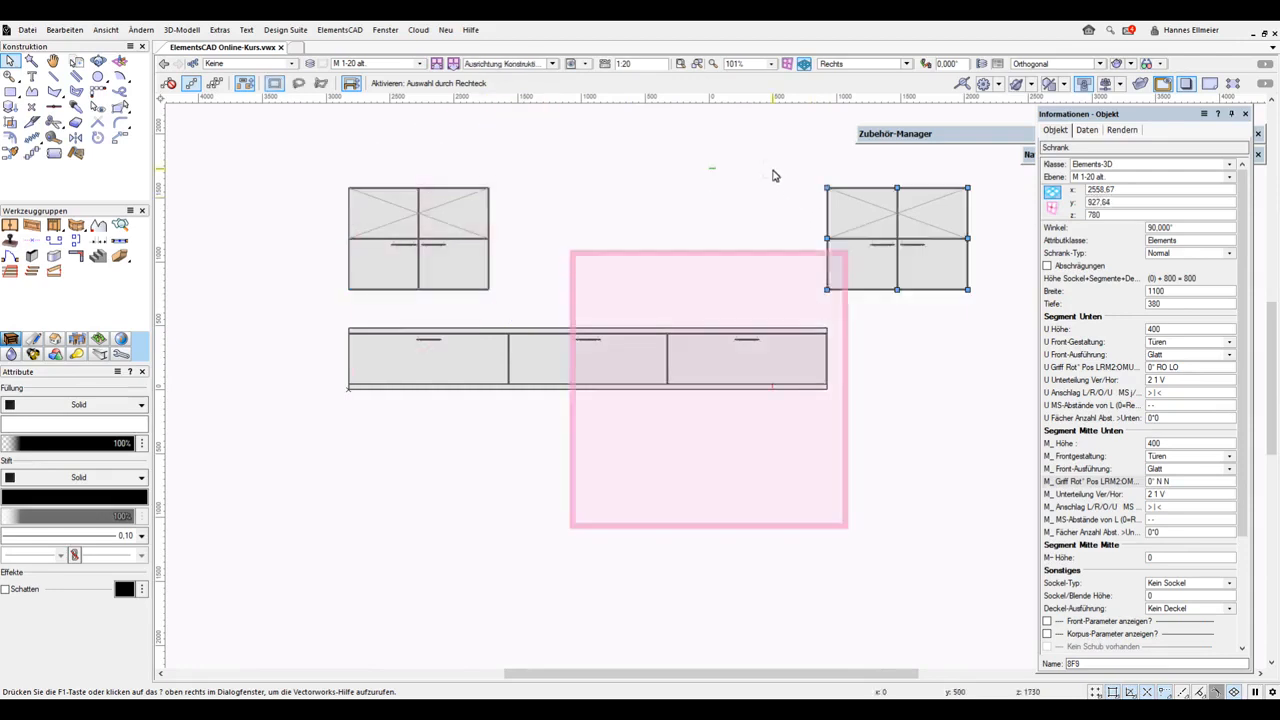
Move the copied cabinet by setting its y position to 927.64-400-300-400
{"action": "left_click", "coordinate": [1134, 203]}
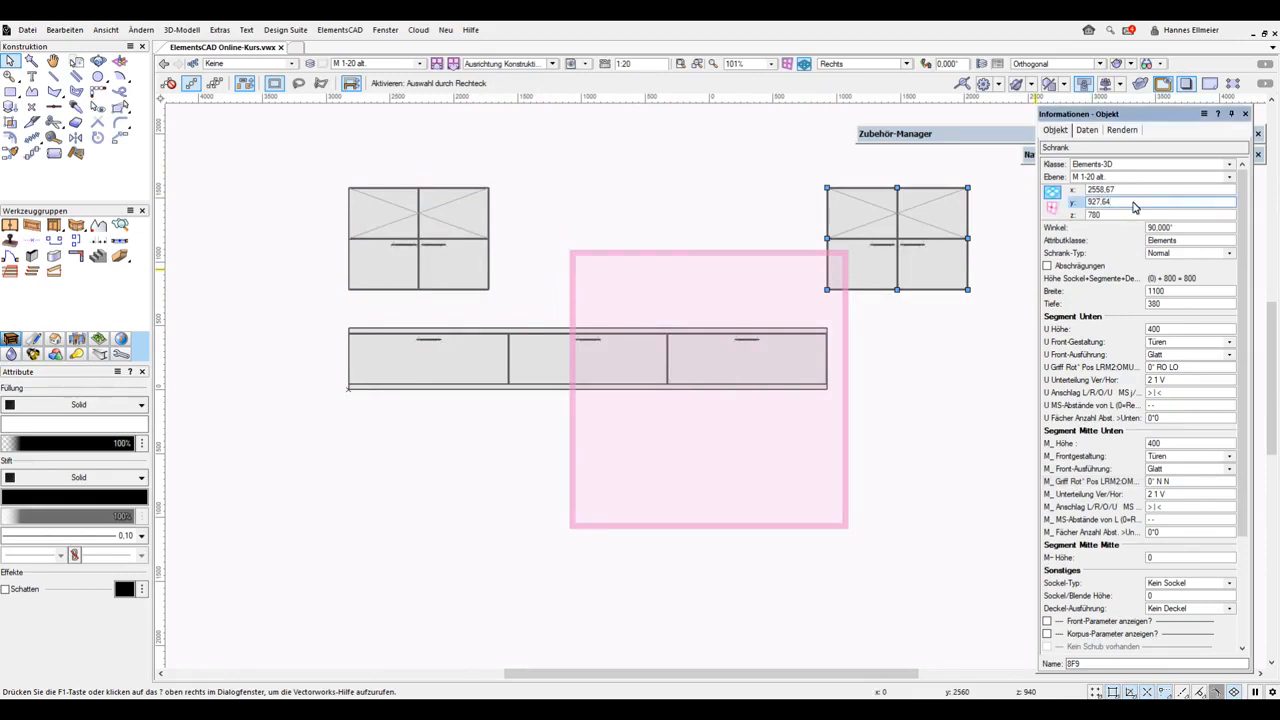
{"action": "type", "text": "-400-300-400"}
{"action": "key", "text": "Return"}
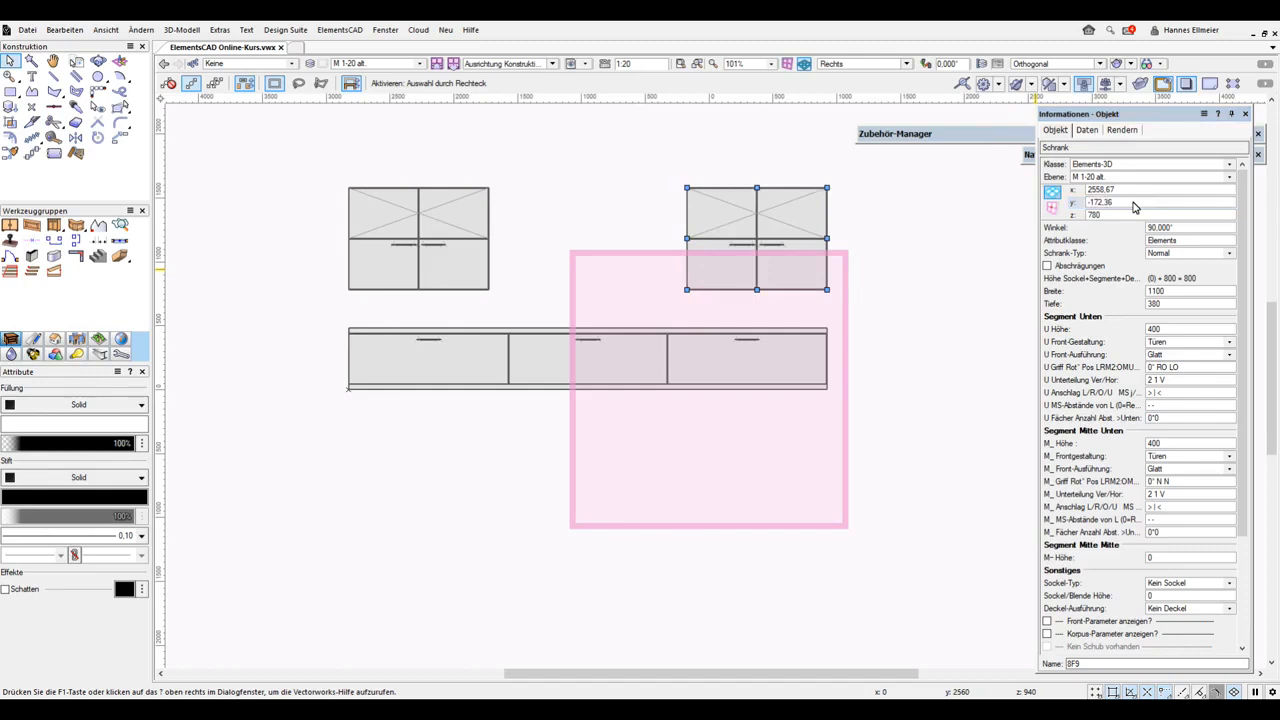
Set the copied cabinet's width to 400 and its lower segment division to 1 1 V
{"action": "double_click", "coordinate": [1170, 291]}
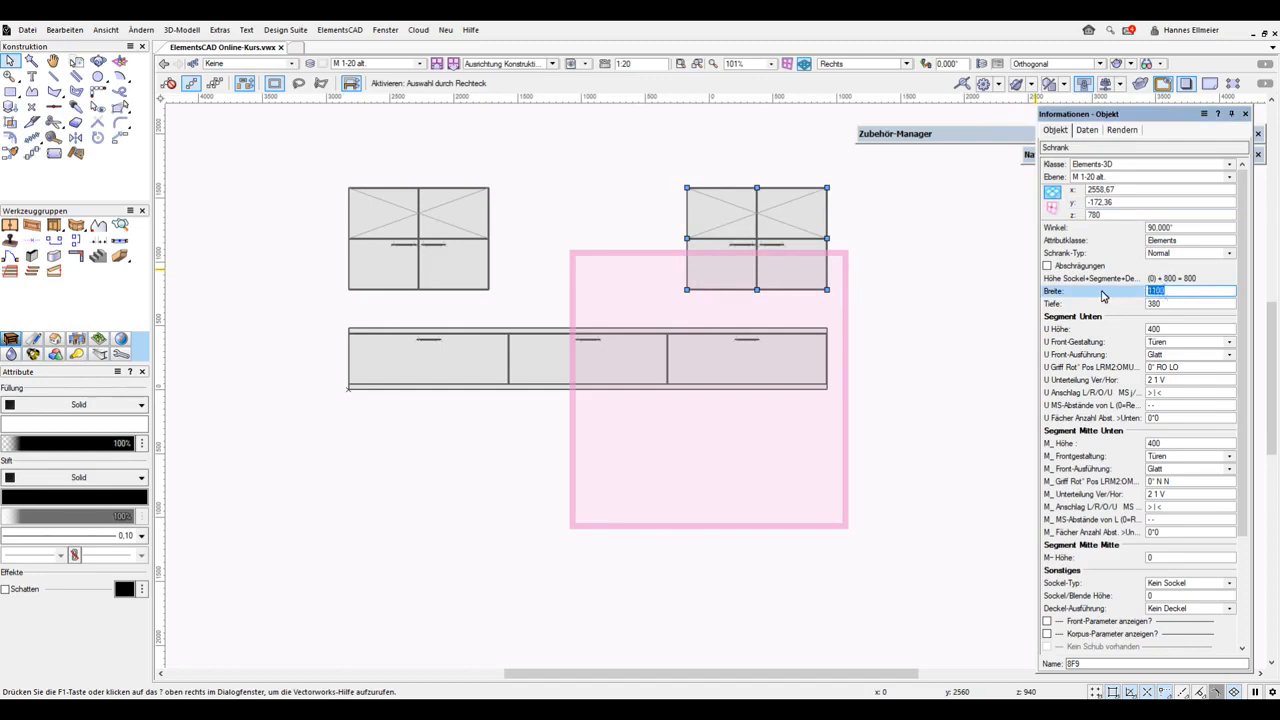
{"action": "type", "text": "400"}
{"action": "key", "text": "Return"}
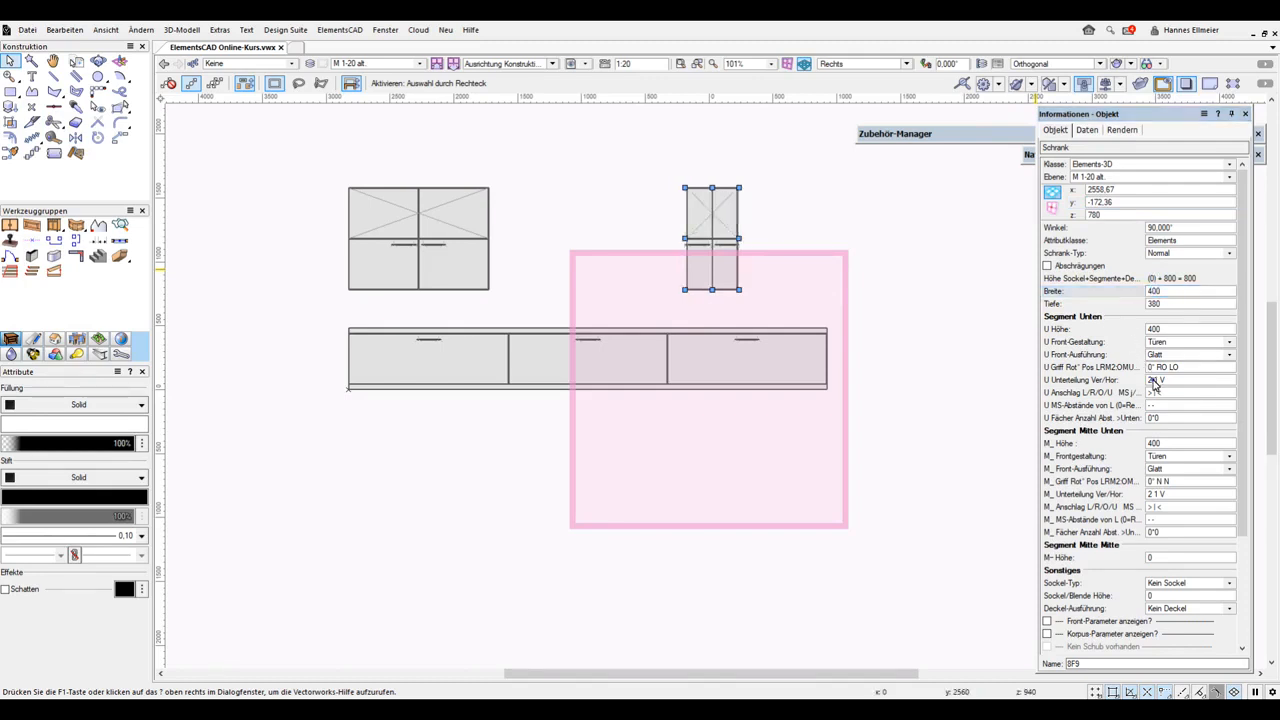
{"action": "double_click", "coordinate": [1152, 381]}
{"action": "type", "text": "1"}
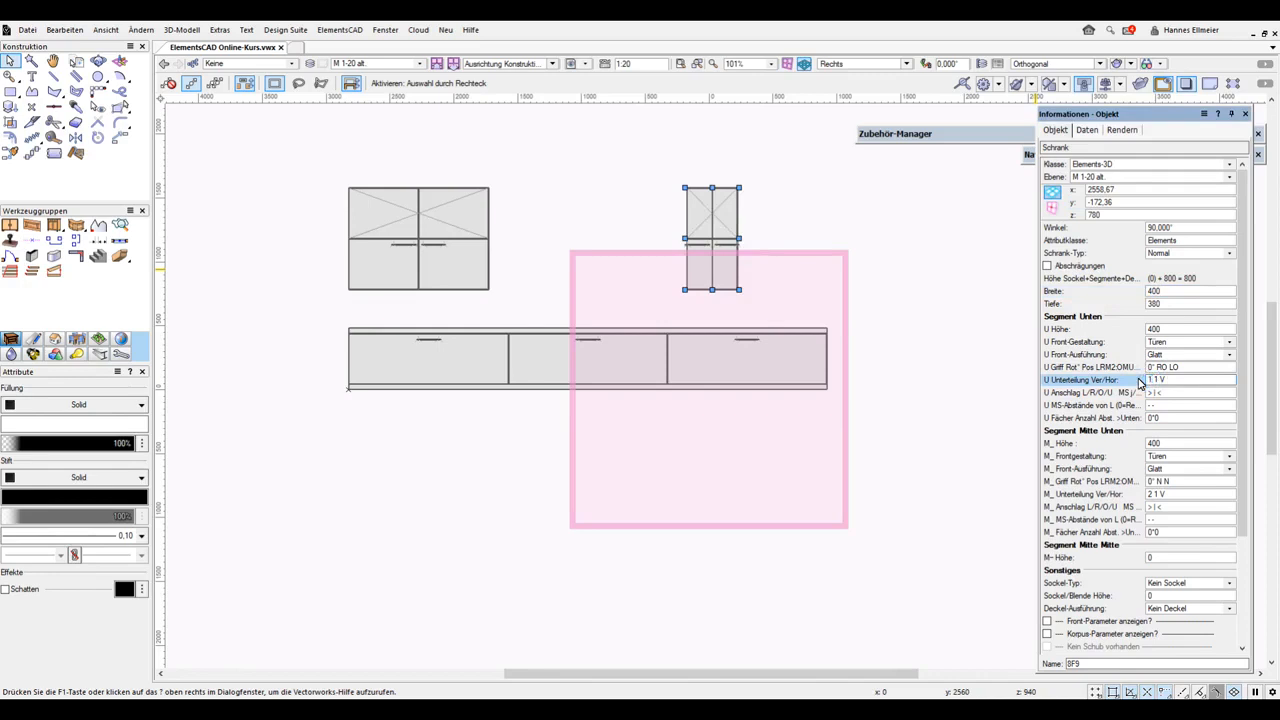
{"action": "key", "text": "Return"}
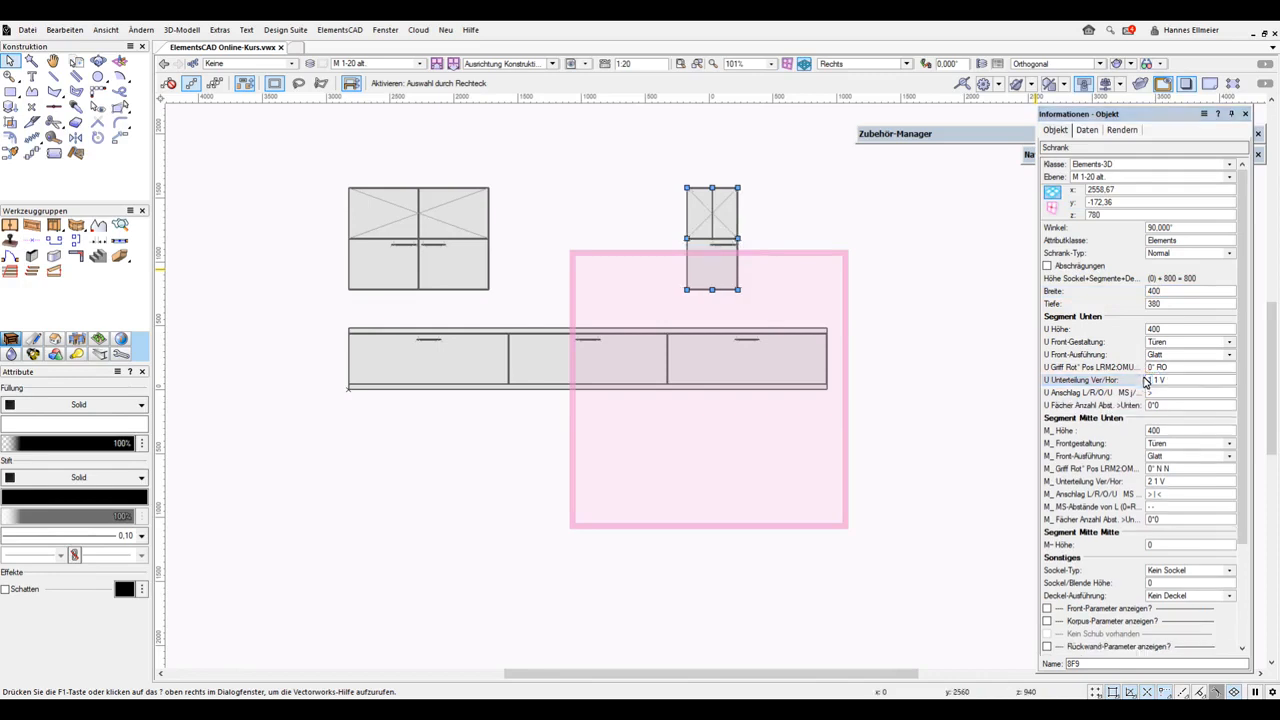
Remove the lower-middle segment by setting its height to 0 and set the lower segment height to 1580
{"action": "double_click", "coordinate": [1172, 433]}
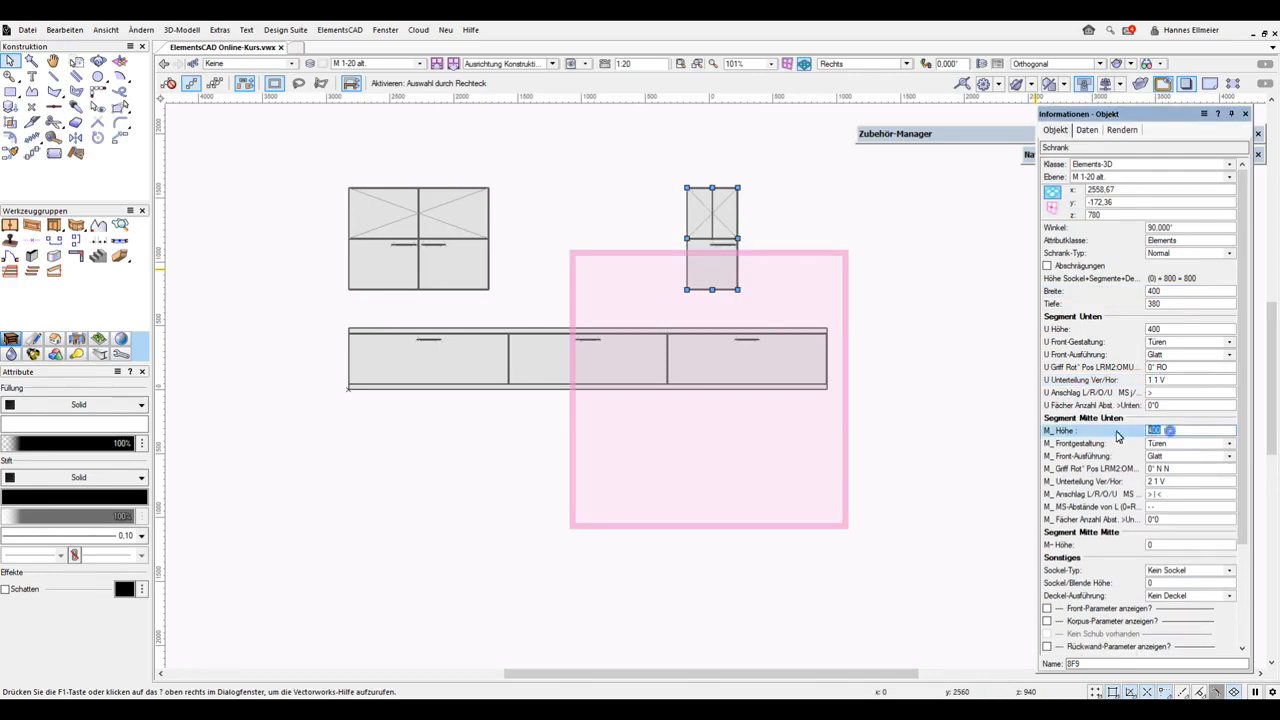
{"action": "type", "text": "0"}
{"action": "key", "text": "Return"}
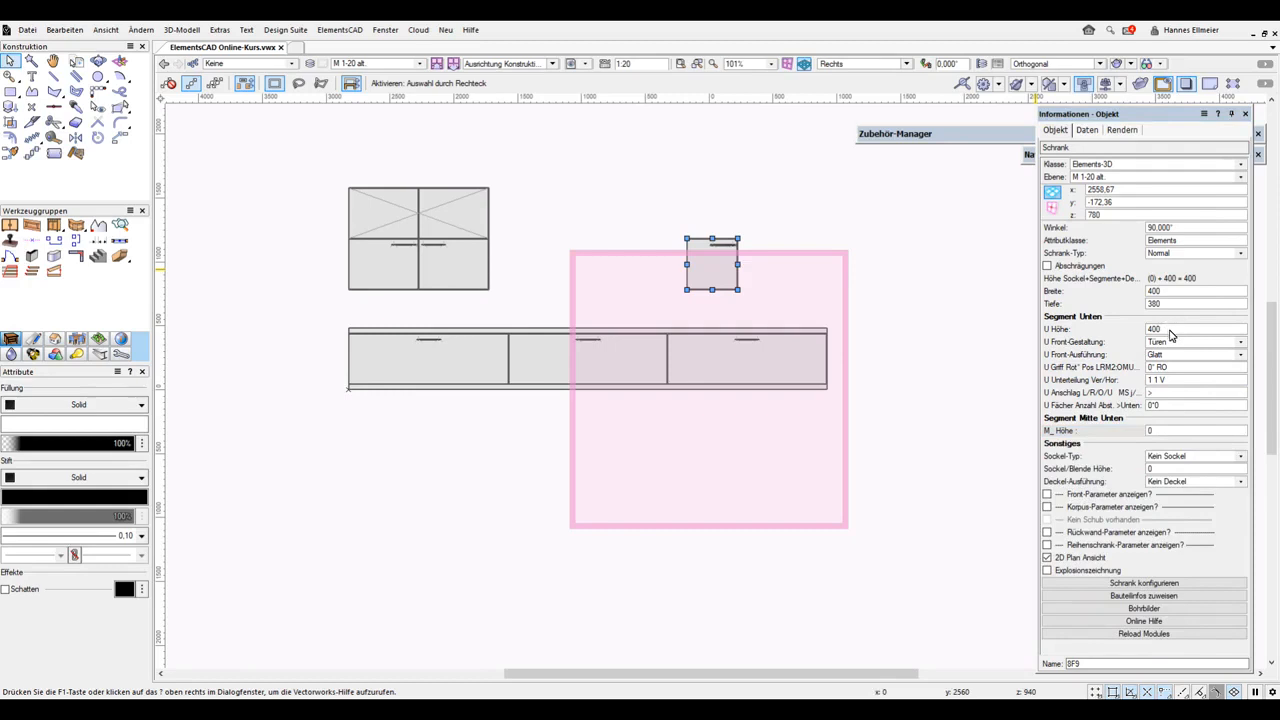
{"action": "double_click", "coordinate": [1170, 329]}
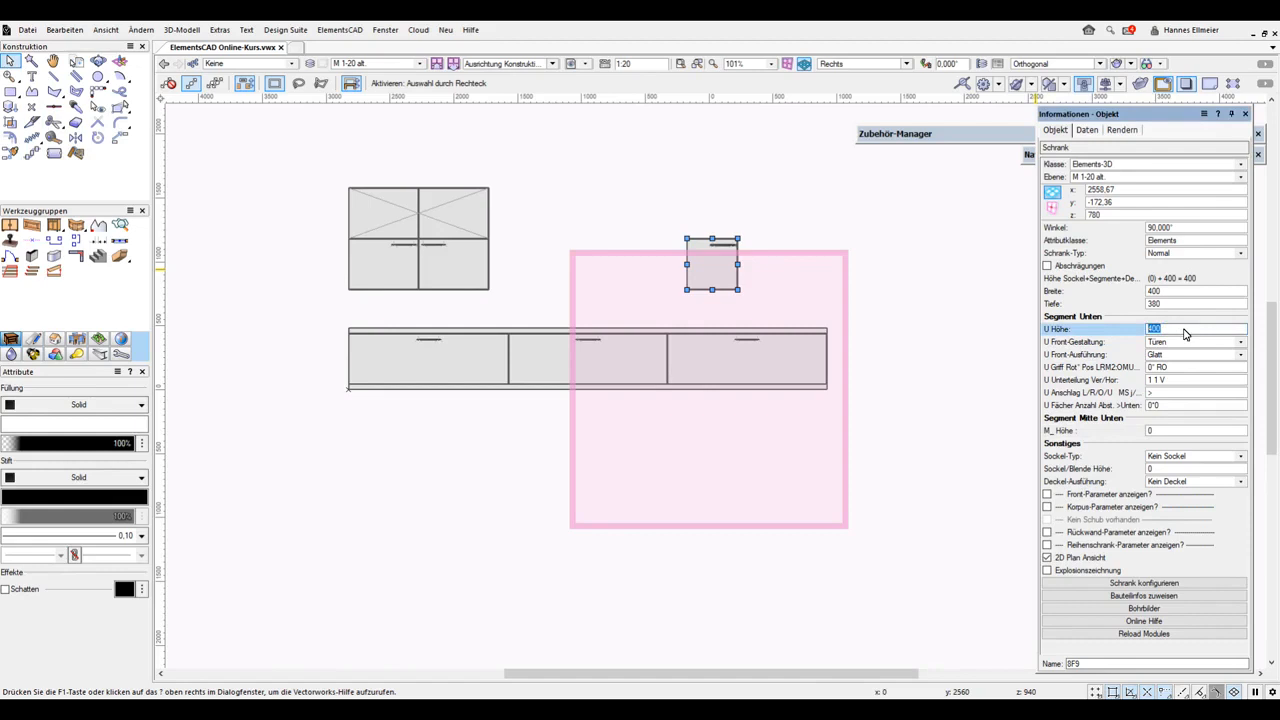
{"action": "type", "text": "2280+40-400-40-300"}
{"action": "key", "text": "Return"}
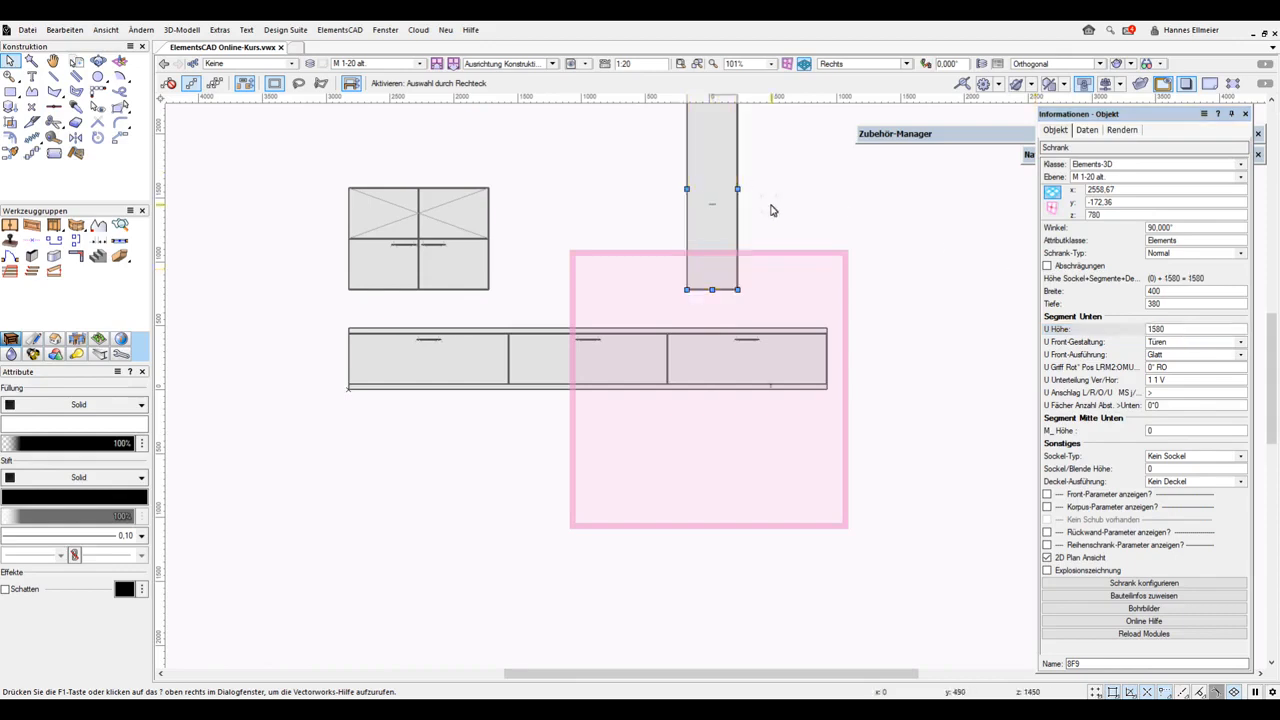
Configure the original wall cabinet's lower handles to the bottom positions with a vertical offset of 480
{"action": "scroll", "coordinate": [745, 270], "scroll_direction": "down", "scroll_amount": 3}
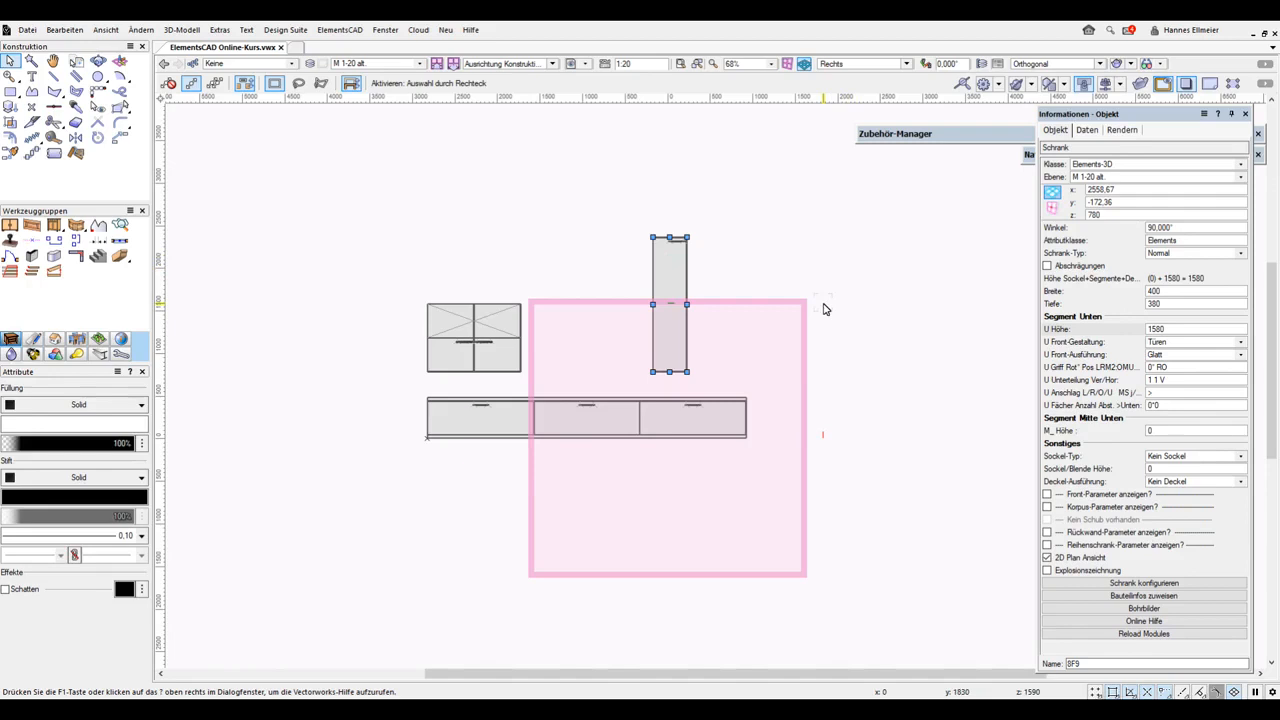
{"action": "left_click", "coordinate": [519, 349]}
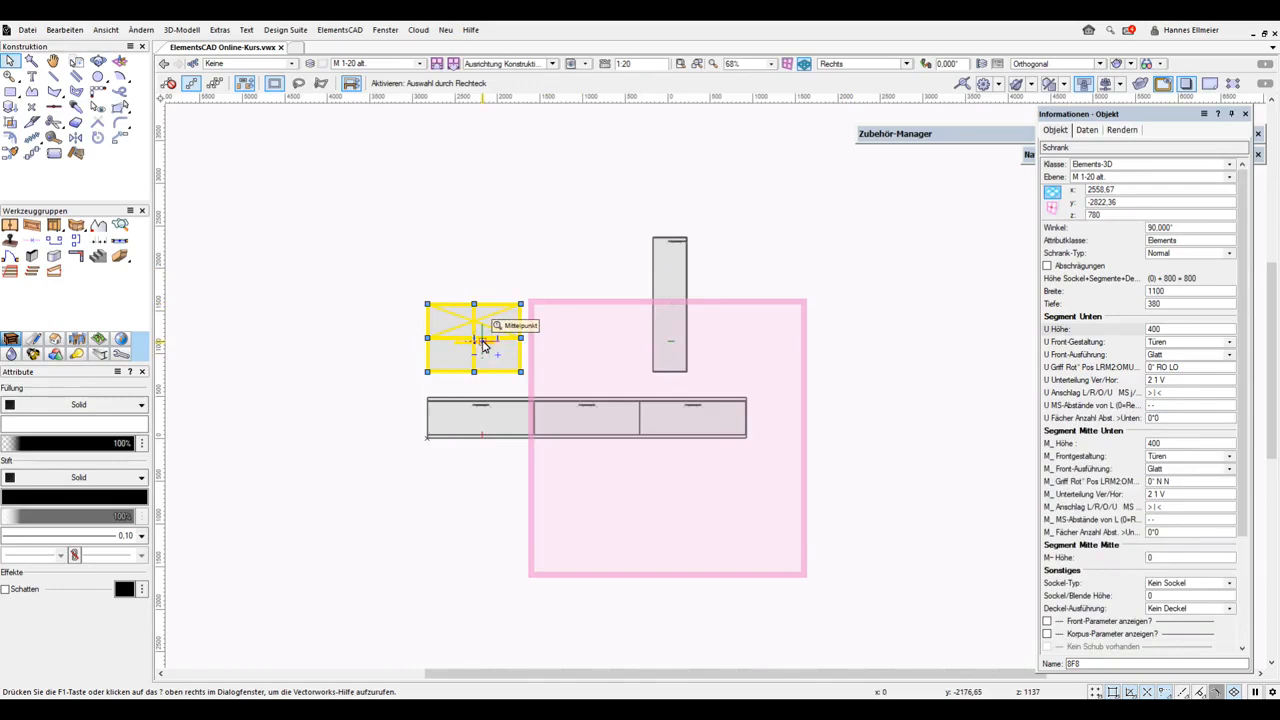
{"action": "double_click", "coordinate": [702, 329]}
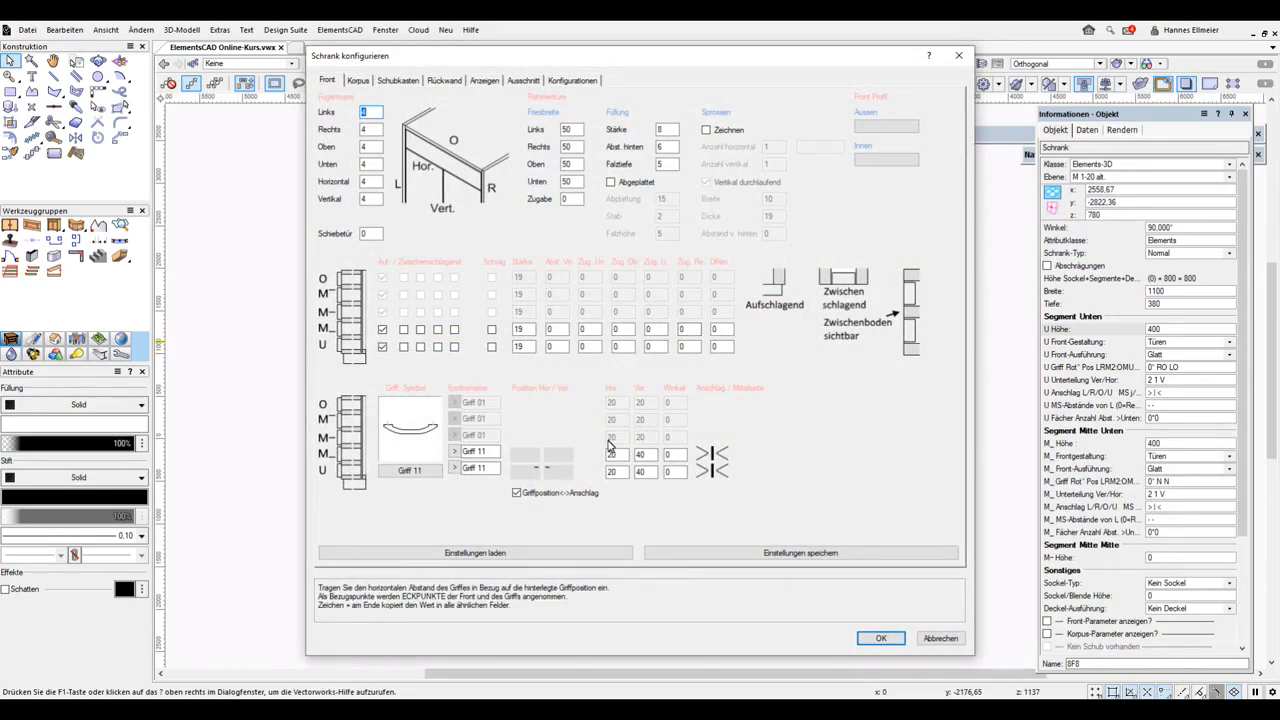
{"action": "left_click", "coordinate": [569, 477]}
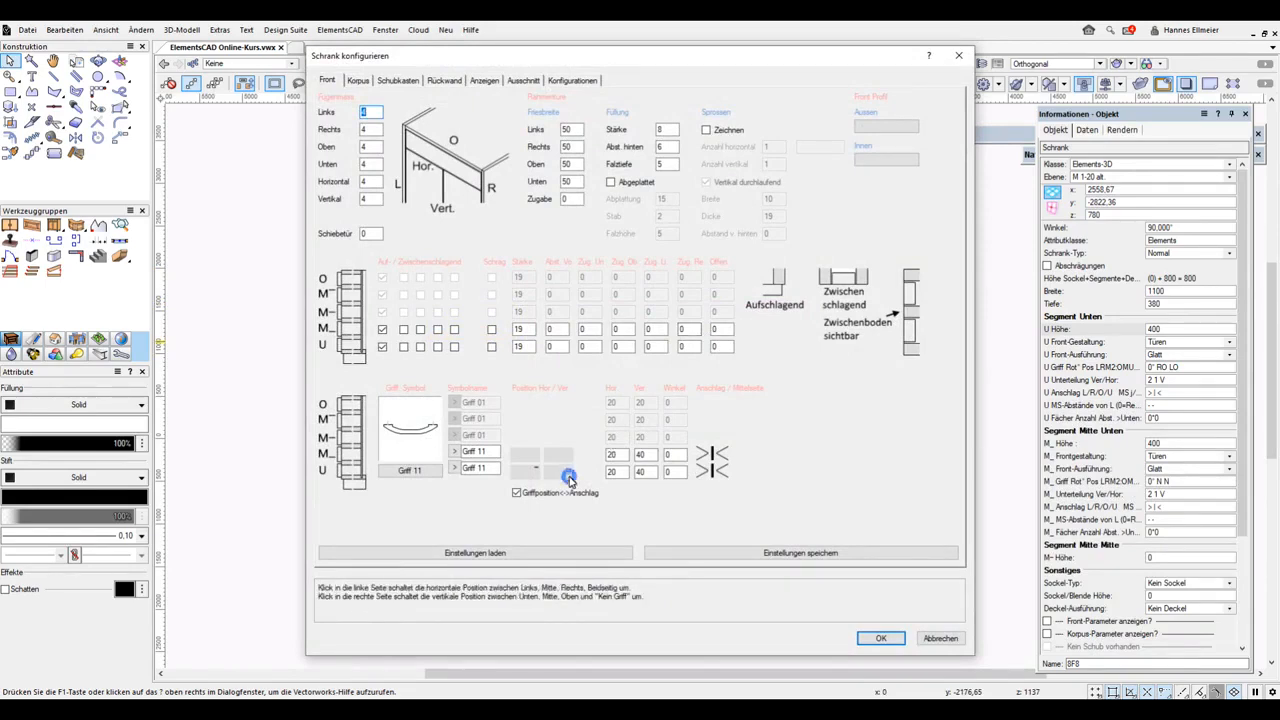
{"action": "left_click", "coordinate": [569, 478]}
{"action": "left_click", "coordinate": [538, 481]}
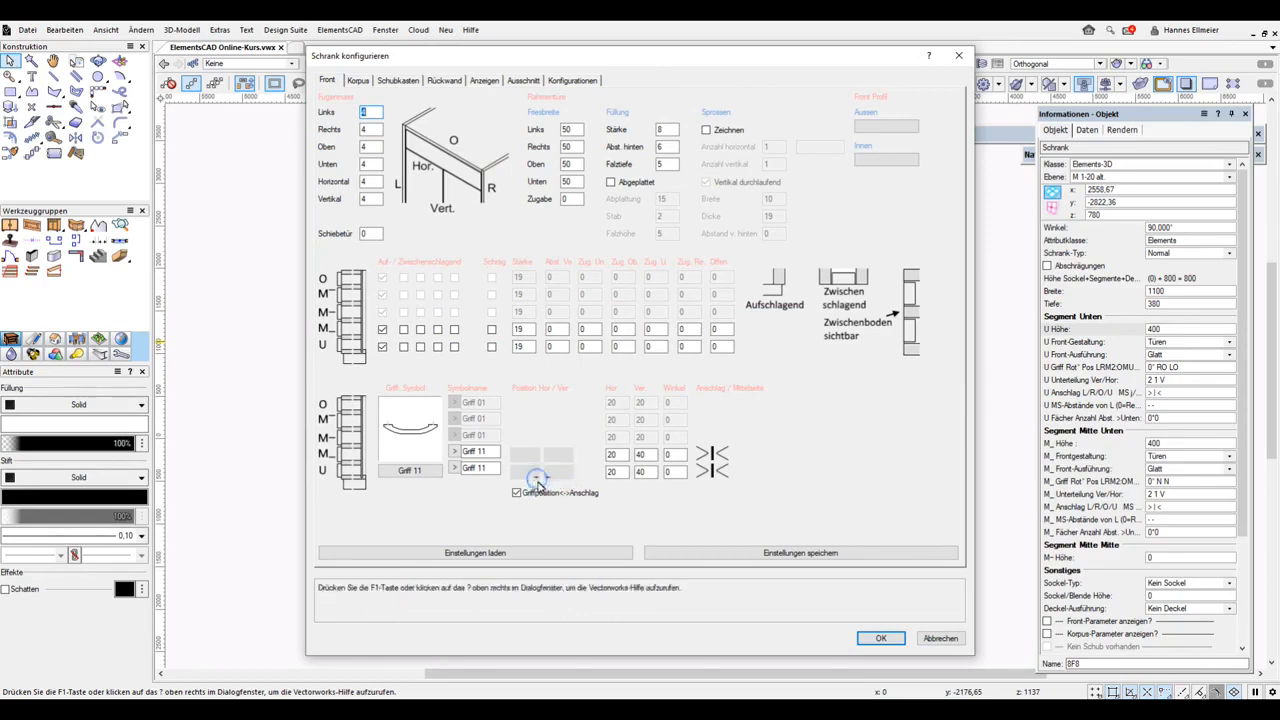
{"action": "double_click", "coordinate": [649, 474]}
{"action": "type", "text": "480"}
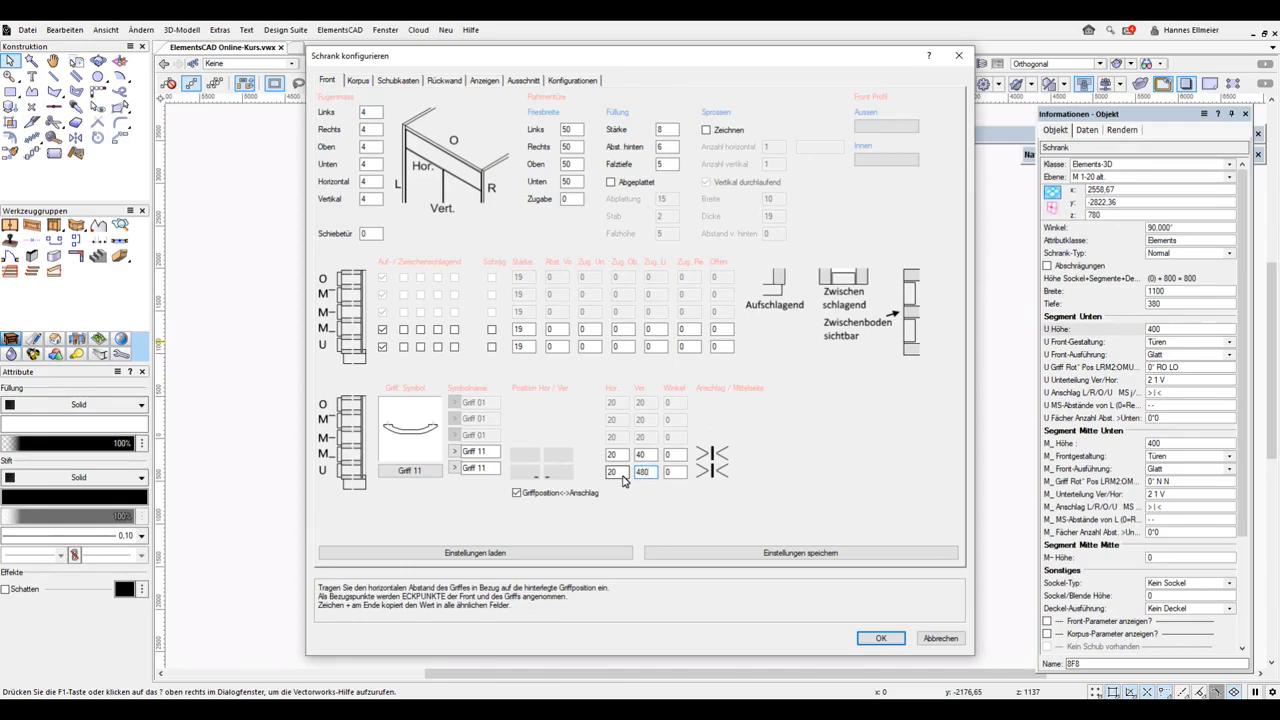
{"action": "left_click", "coordinate": [880, 638]}
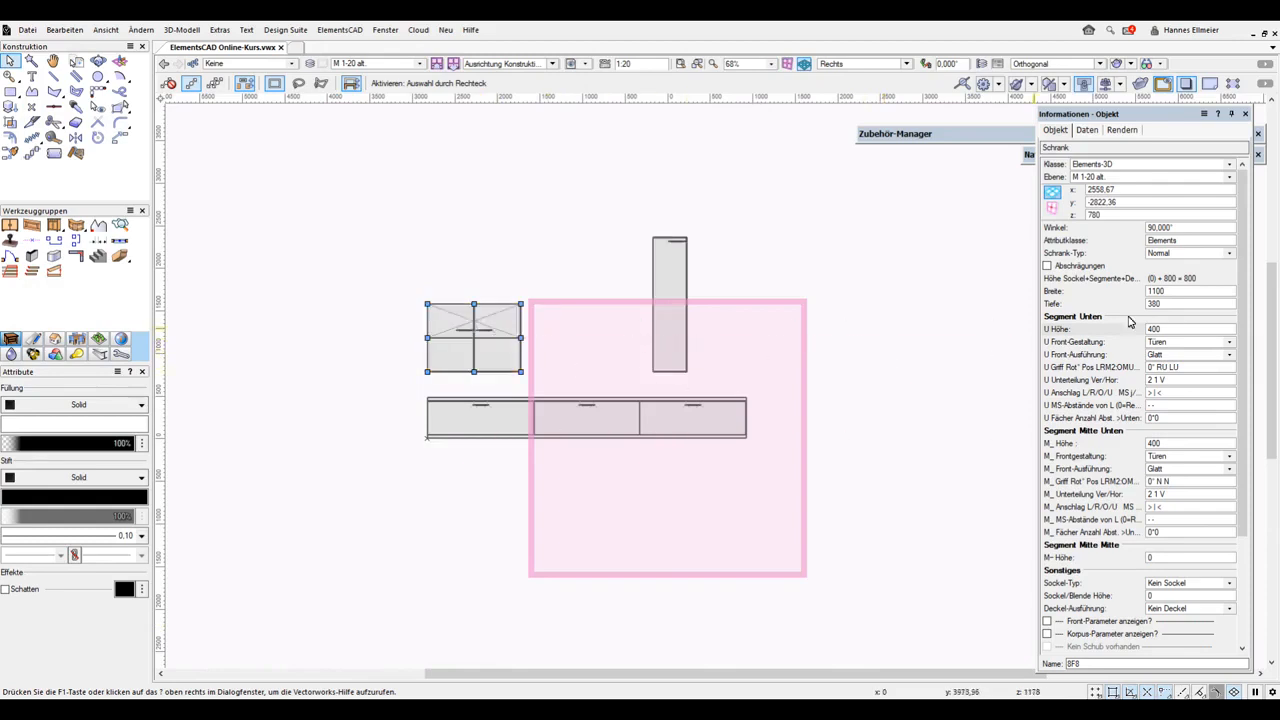
Set the wall cabinet's lower and lower-middle segment heights to 550 each
{"action": "left_click", "coordinate": [1182, 330]}
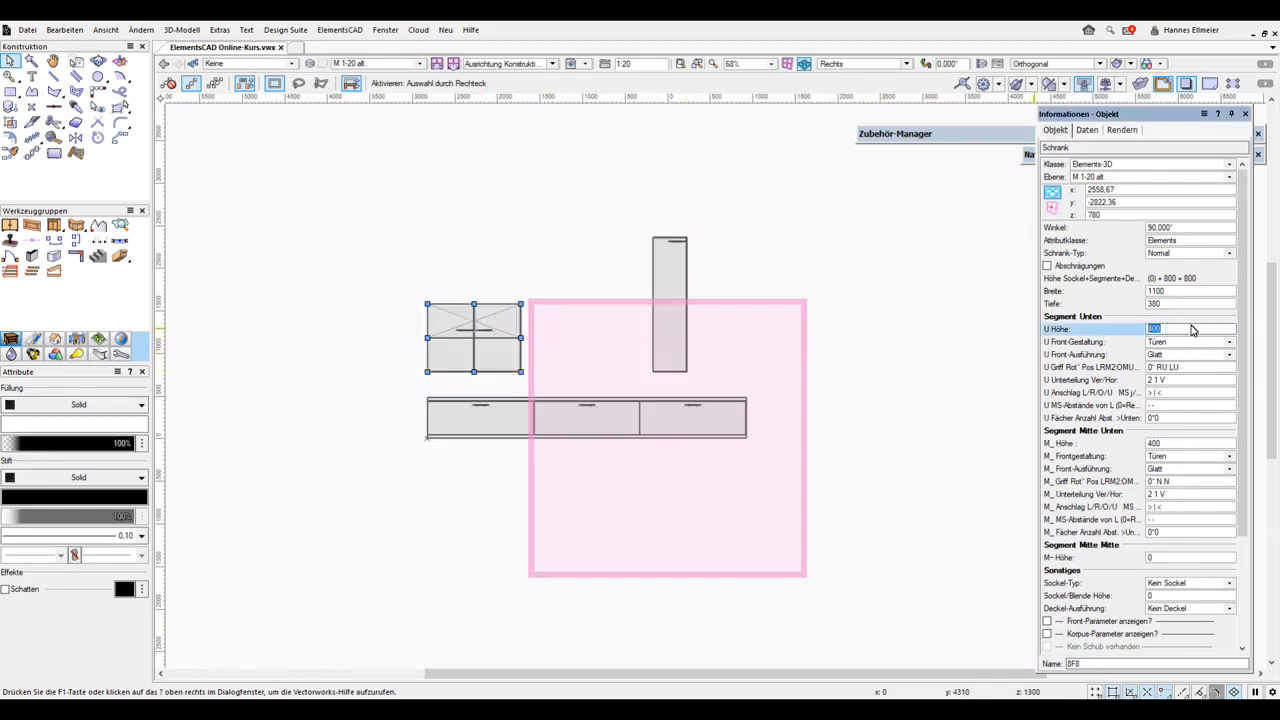
{"action": "type", "text": "500"}
{"action": "key", "text": "BackSpace"}
{"action": "key", "text": "BackSpace"}
{"action": "type", "text": "50"}
{"action": "key", "text": "Return"}
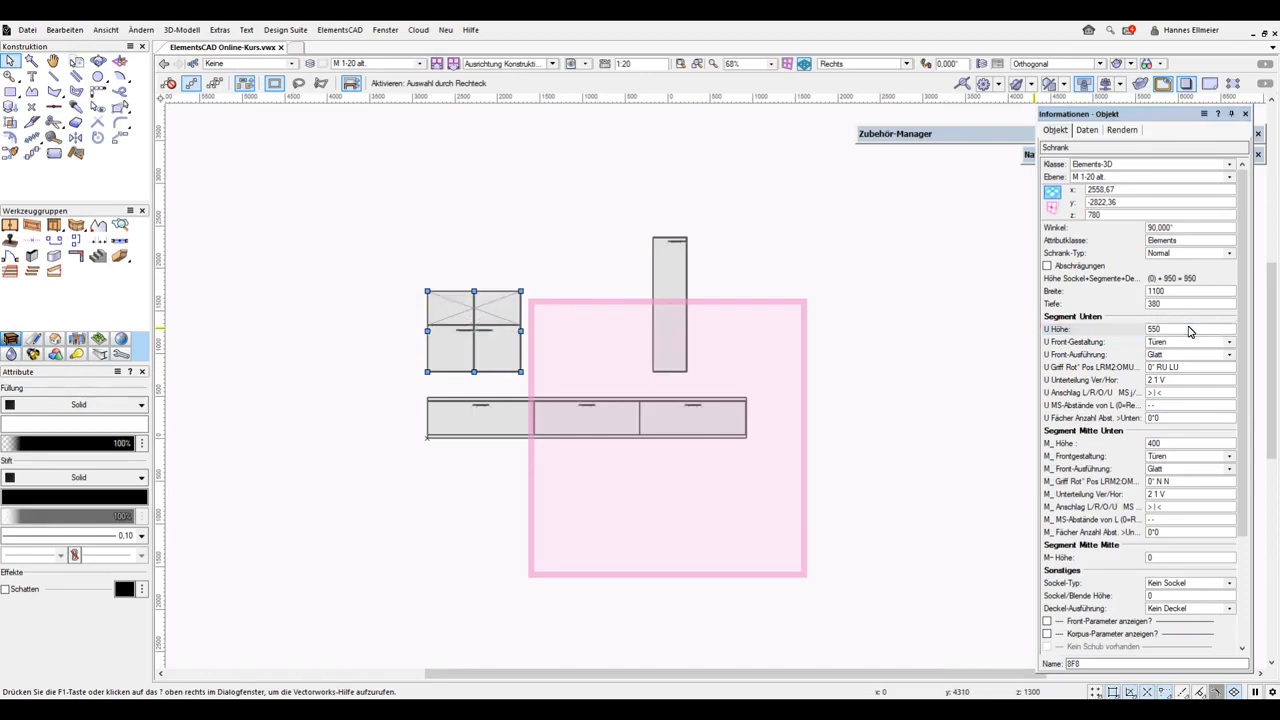
{"action": "left_click", "coordinate": [1172, 445]}
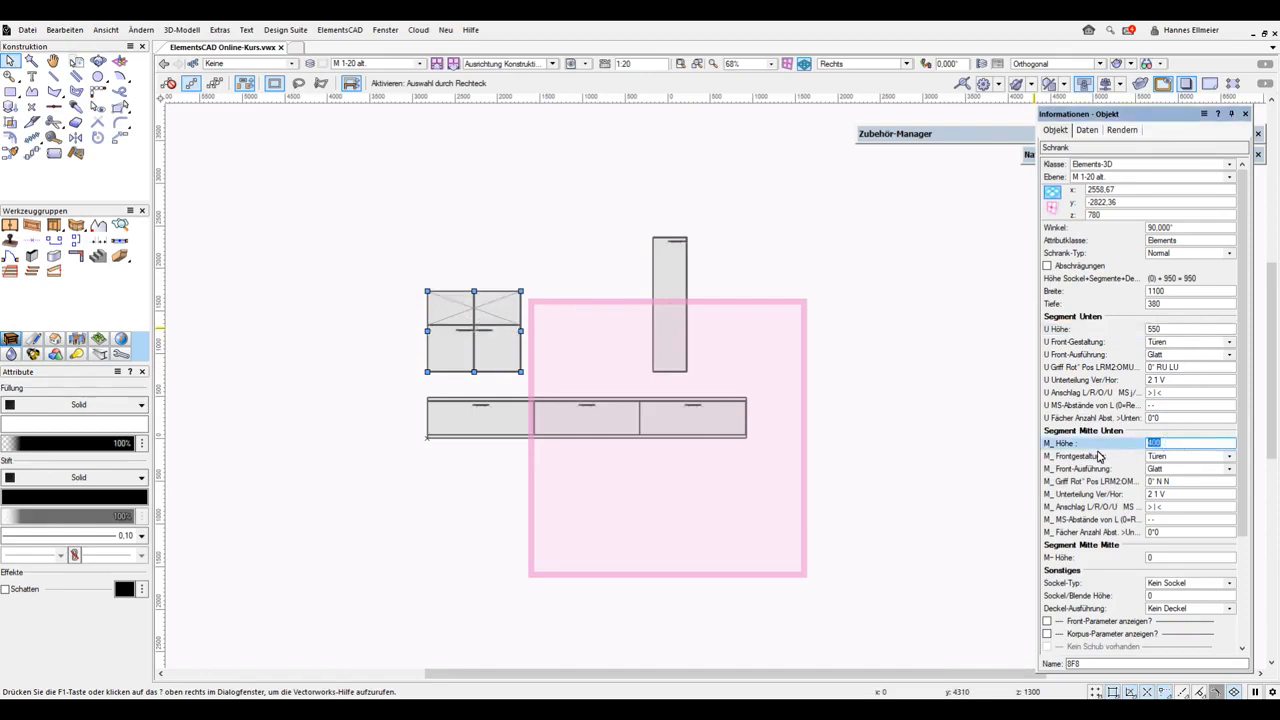
{"action": "type", "text": "550"}
{"action": "key", "text": "Return"}
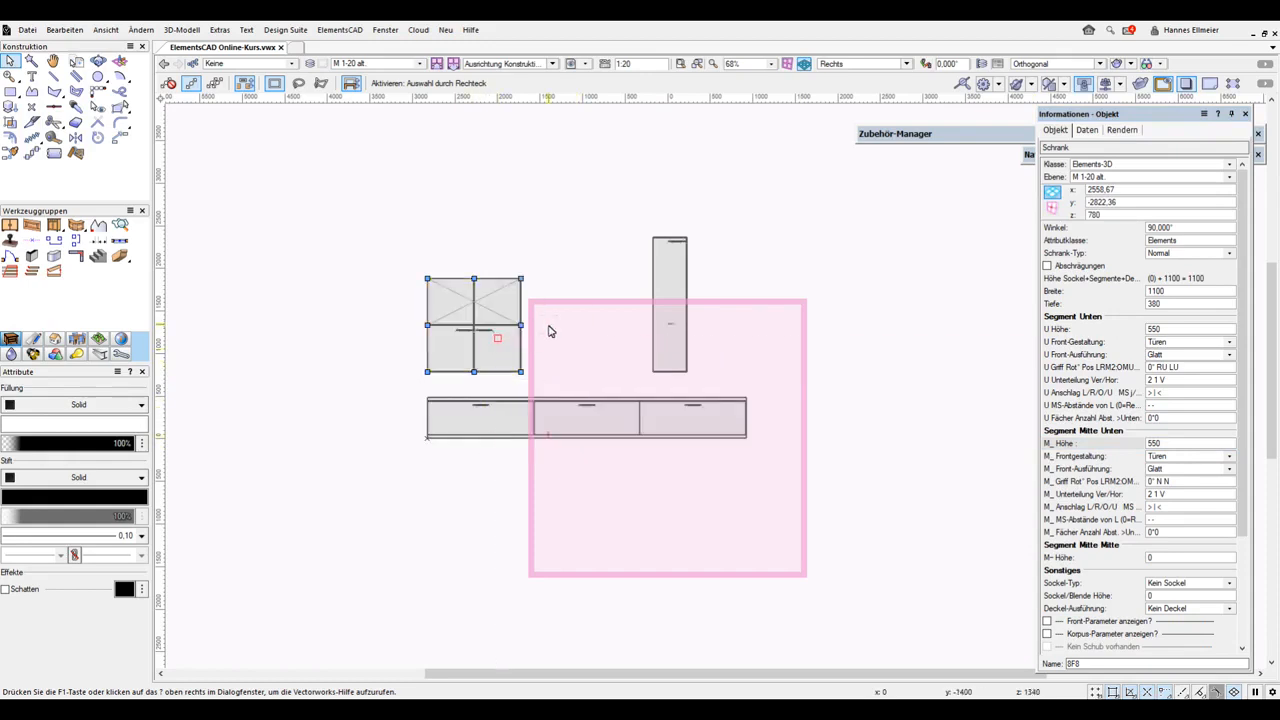
Open the tall cabinet's front configuration, select the lower handle's vertical offset and confirm the dialog
{"action": "left_click", "coordinate": [679, 318]}
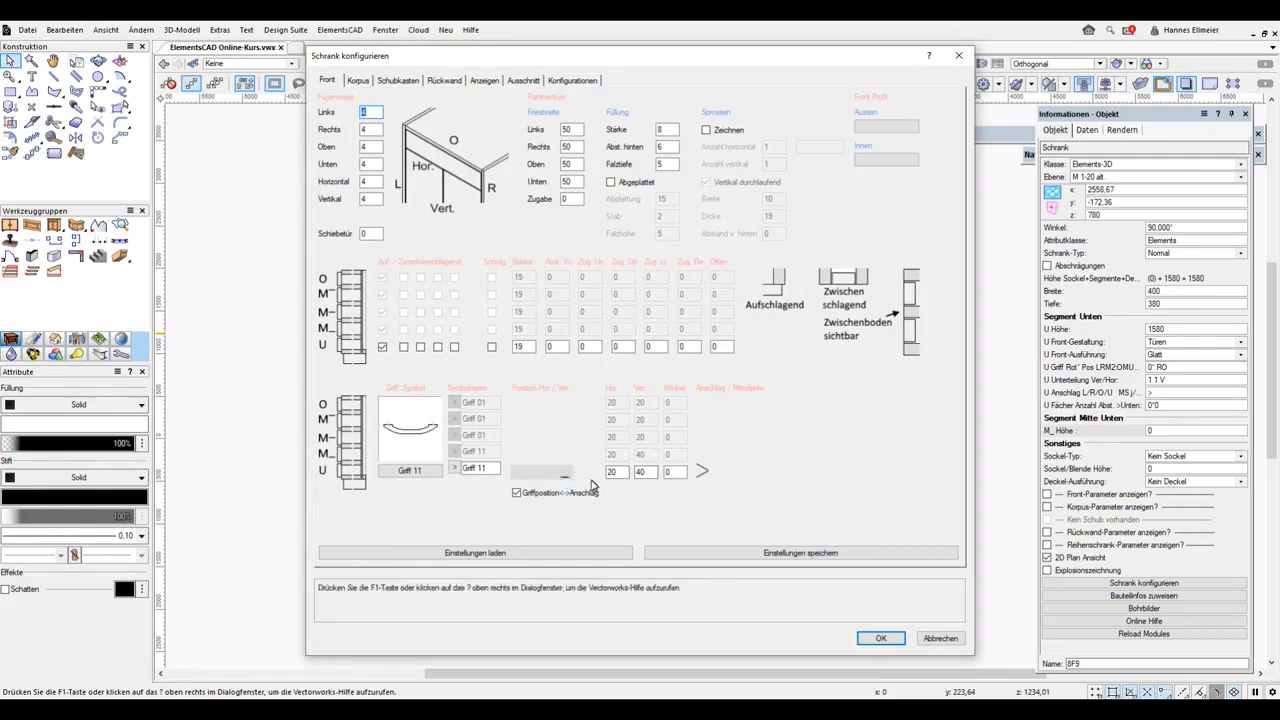
{"action": "left_click", "coordinate": [641, 473]}
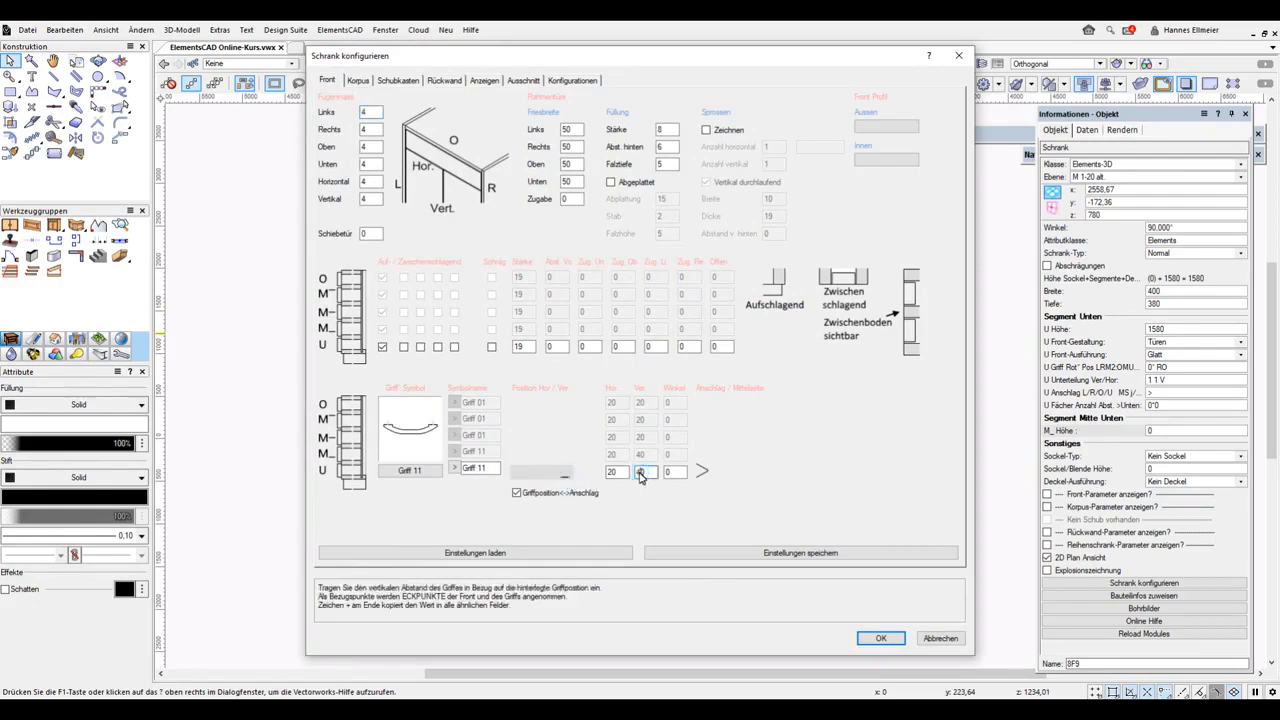
{"action": "key", "text": "Return"}
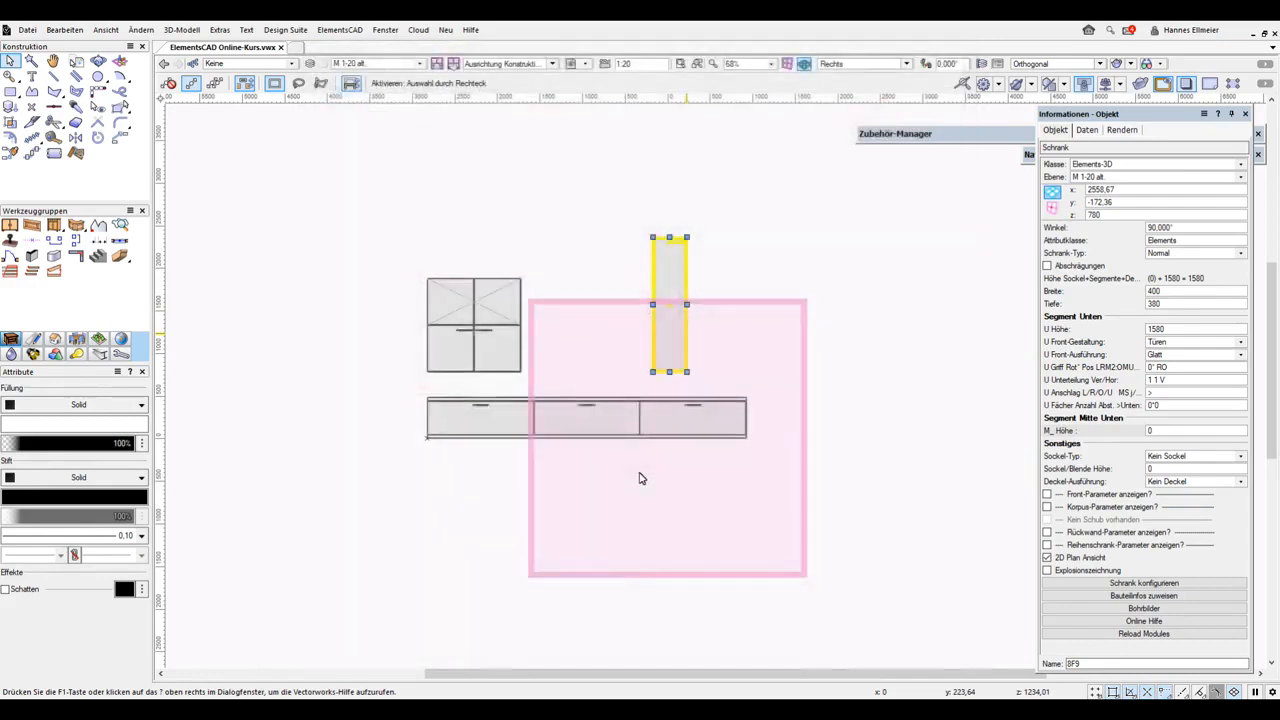
Switch the view to the 2D top plan and back to the right view
{"action": "left_click_drag", "start_coordinate": [854, 375], "coordinate": [785, 306]}
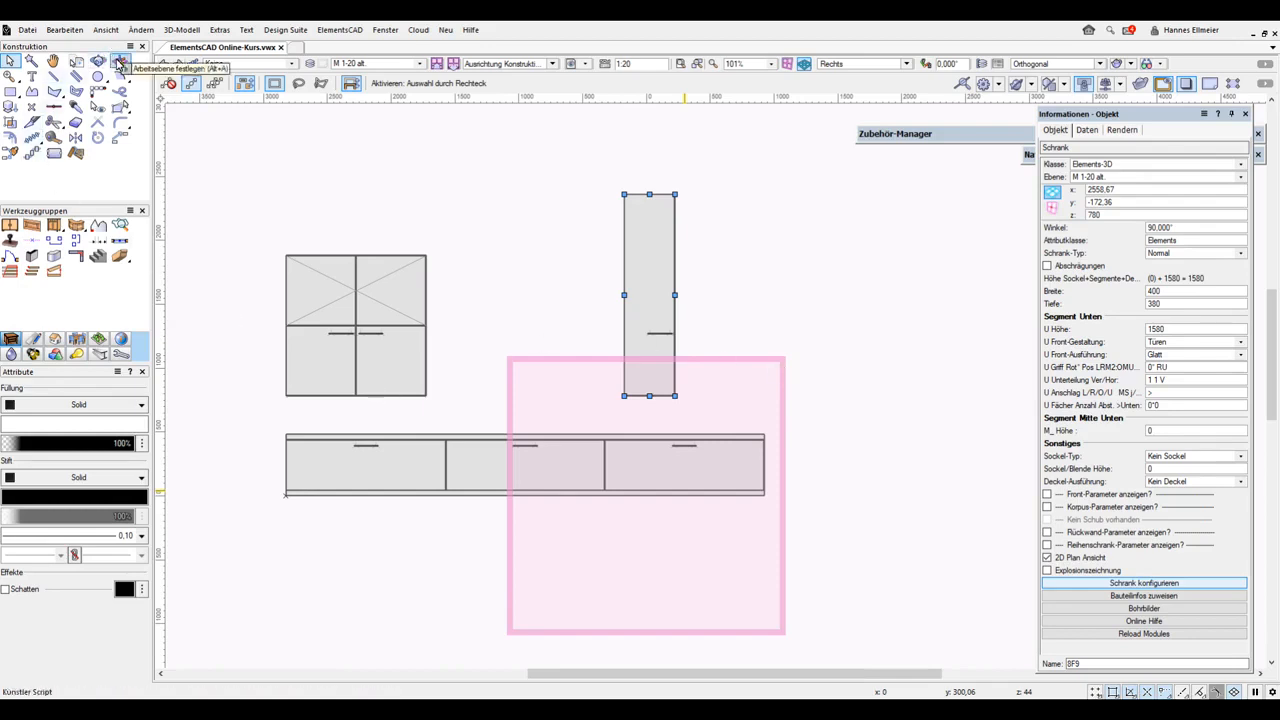
{"action": "left_click", "coordinate": [868, 65]}
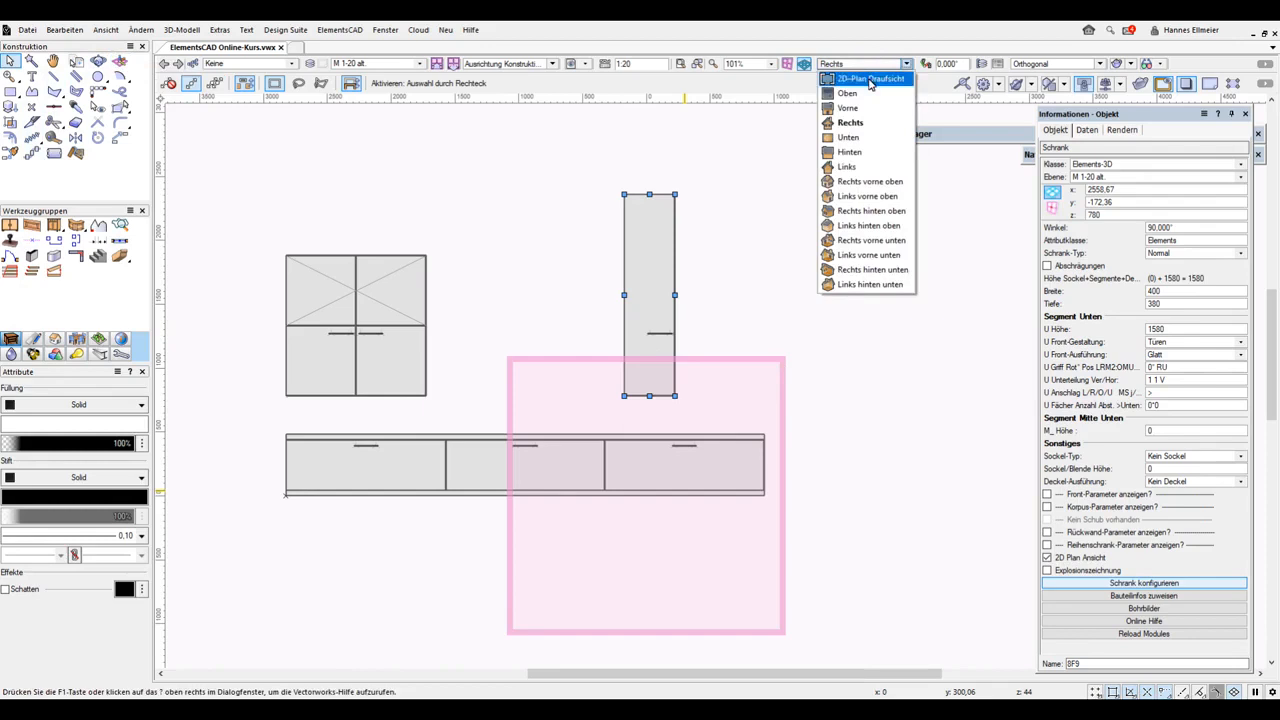
{"action": "left_click", "coordinate": [869, 79]}
{"action": "left_click", "coordinate": [868, 64]}
{"action": "left_click", "coordinate": [862, 124]}
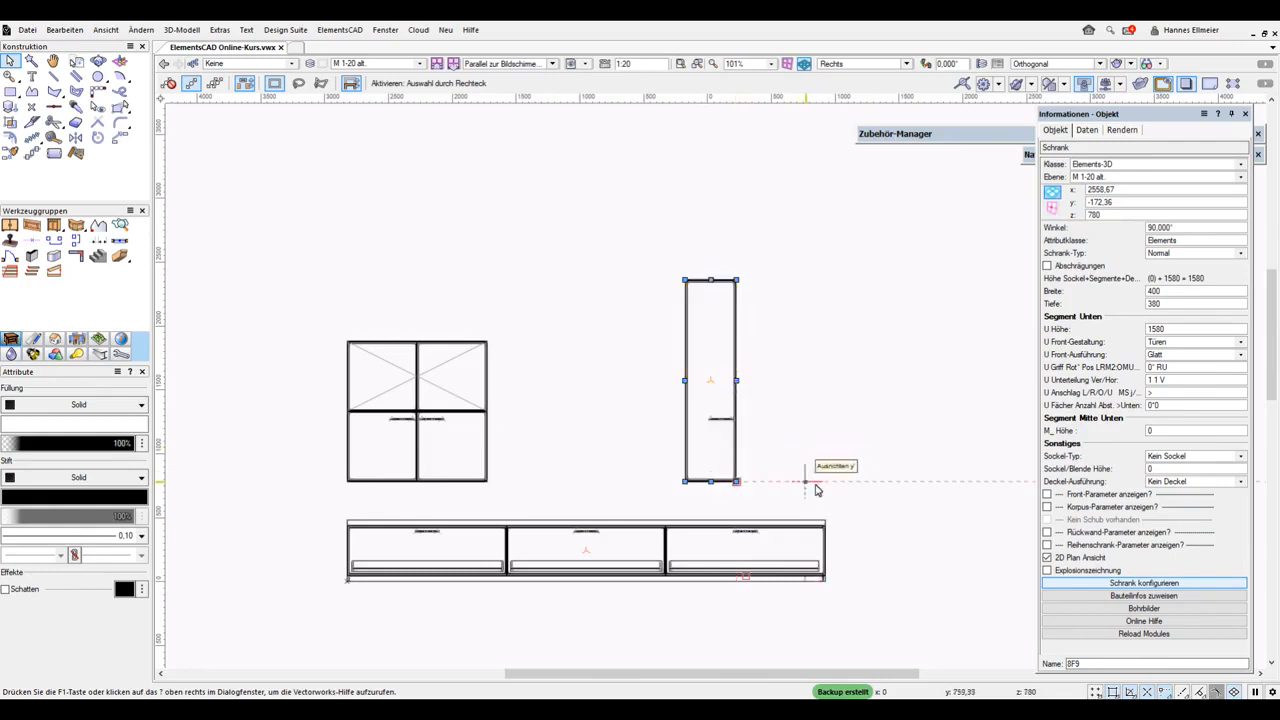
Copy the tall cabinet 700 mm to the right, snapping from its lower corner
{"action": "scroll", "coordinate": [866, 582], "scroll_direction": "up", "scroll_amount": 2}
{"action": "scroll", "coordinate": [866, 582], "scroll_direction": "up", "scroll_amount": 1}
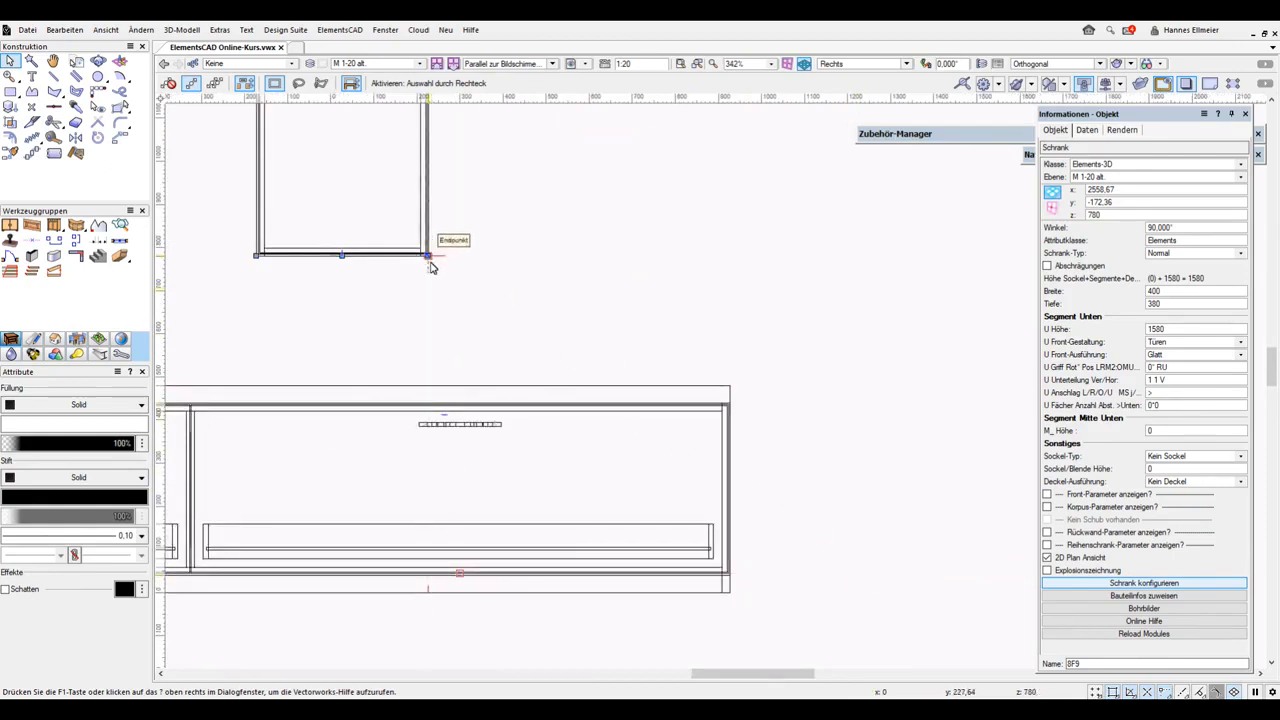
{"action": "key", "text": "z"}
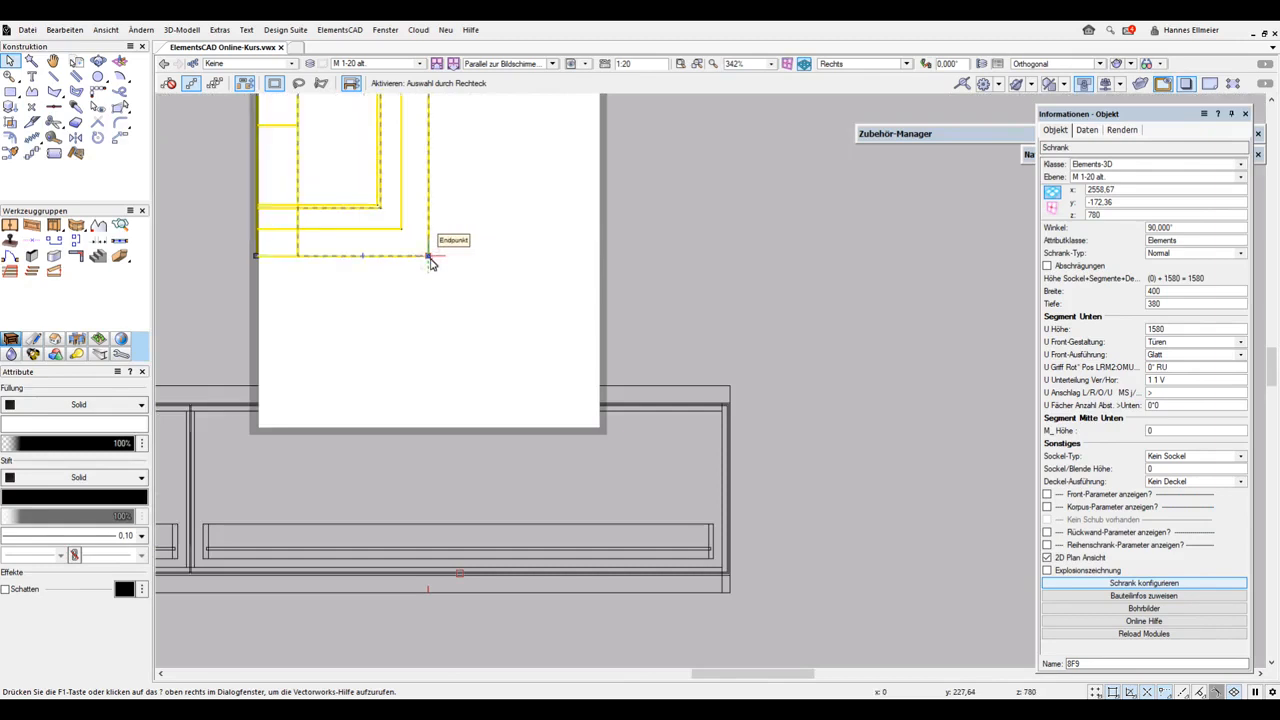
{"action": "left_click_drag", "start_coordinate": [431, 262], "coordinate": [731, 262]}
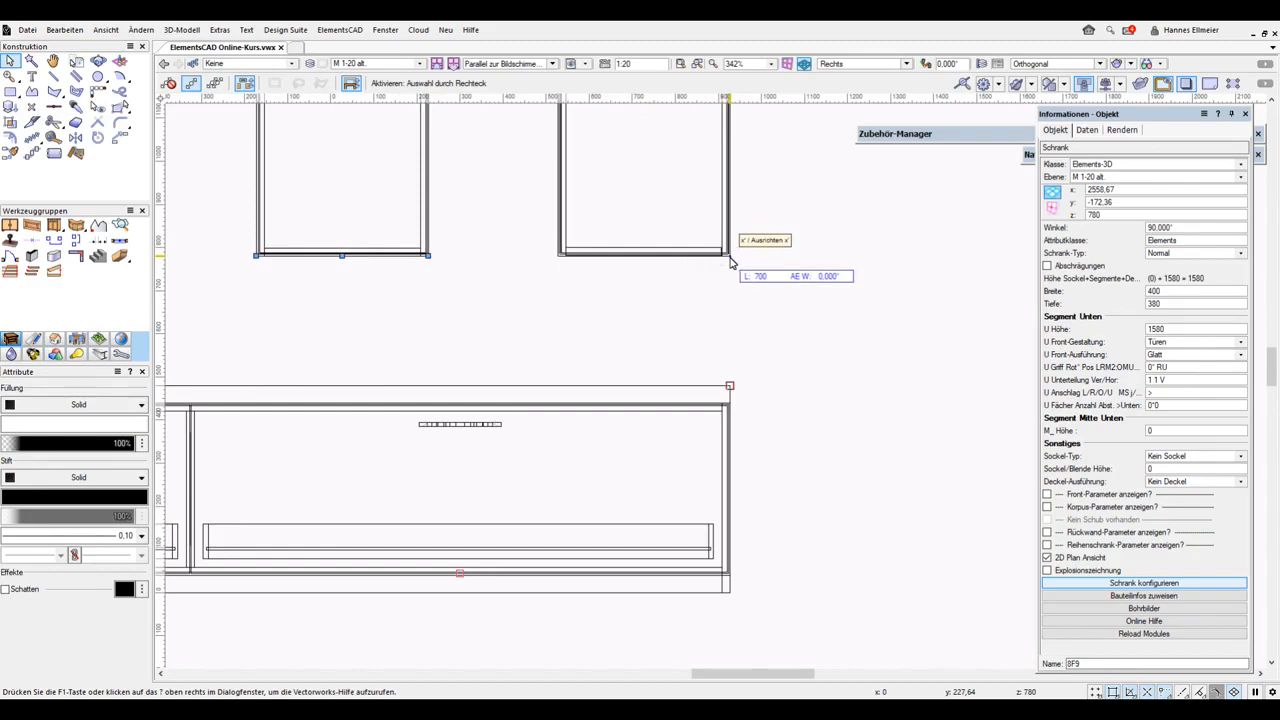
{"action": "left_click_drag", "start_coordinate": [730, 262], "coordinate": [731, 262]}
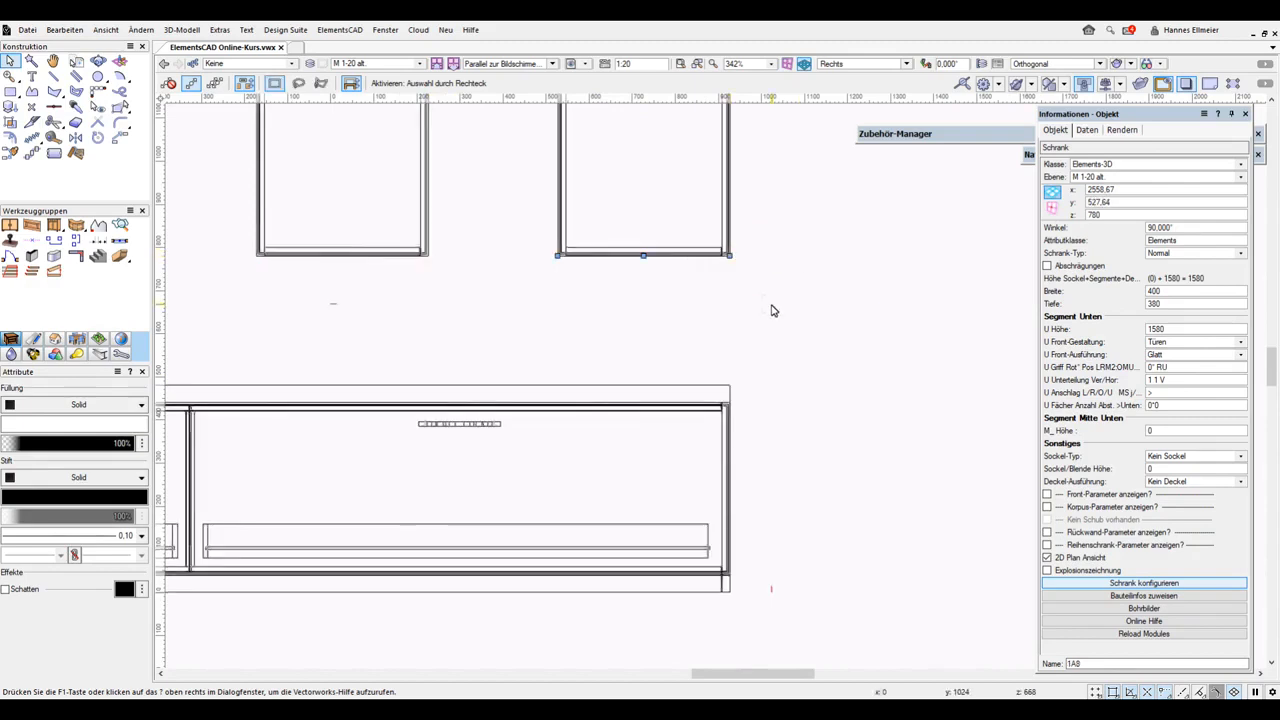
Set the copied tall cabinet's lower door hinge side to "<"
{"action": "scroll", "coordinate": [771, 310], "scroll_direction": "down", "scroll_amount": 2}
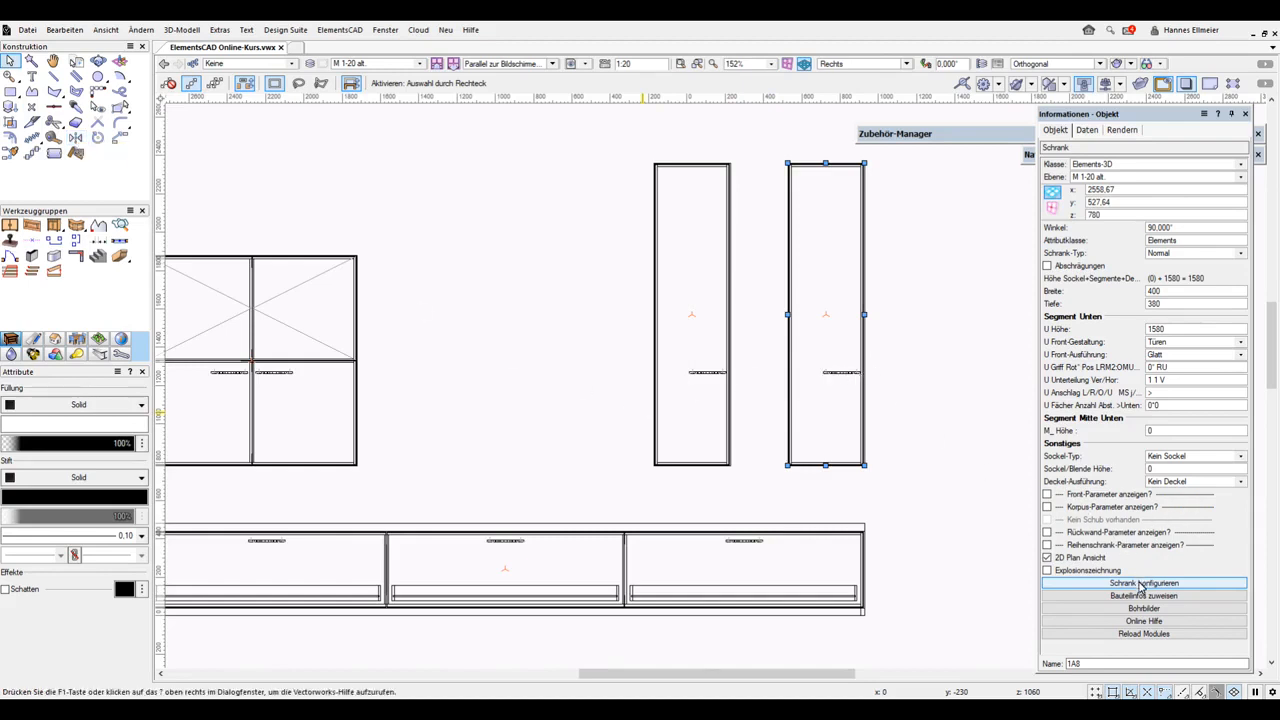
{"action": "left_click", "coordinate": [1156, 393]}
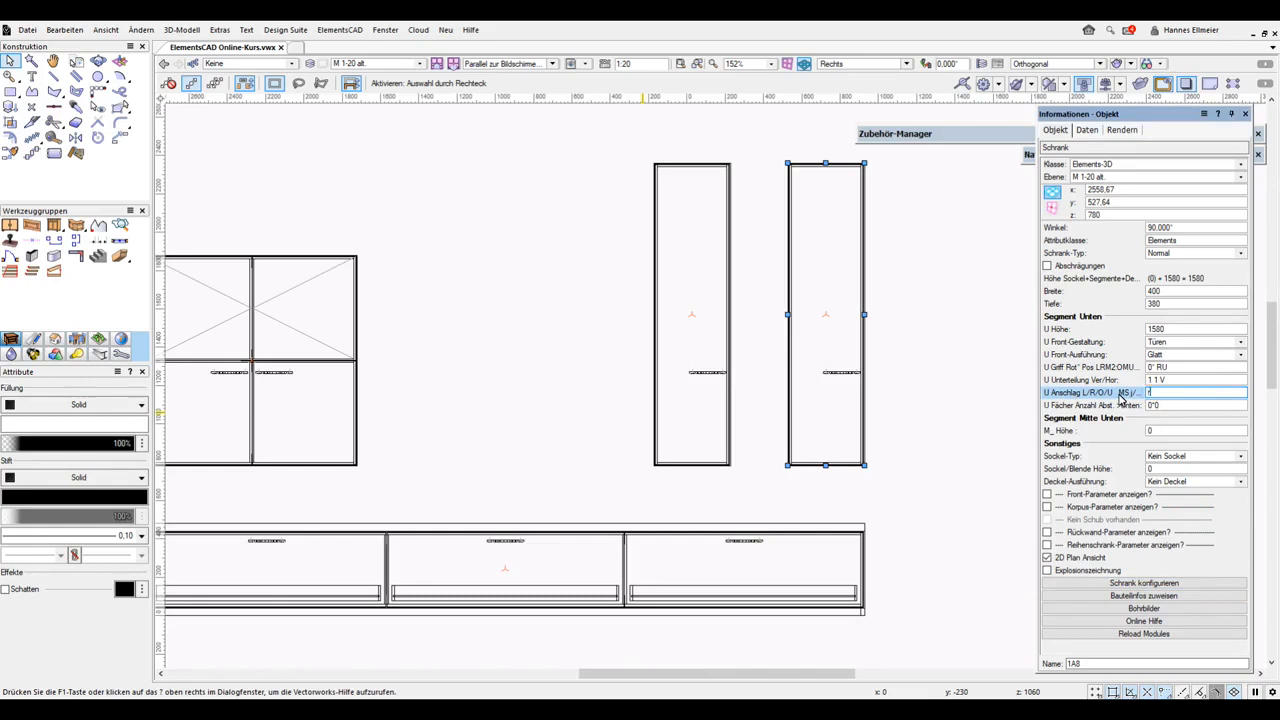
{"action": "type", "text": "<"}
{"action": "key", "text": "Return"}
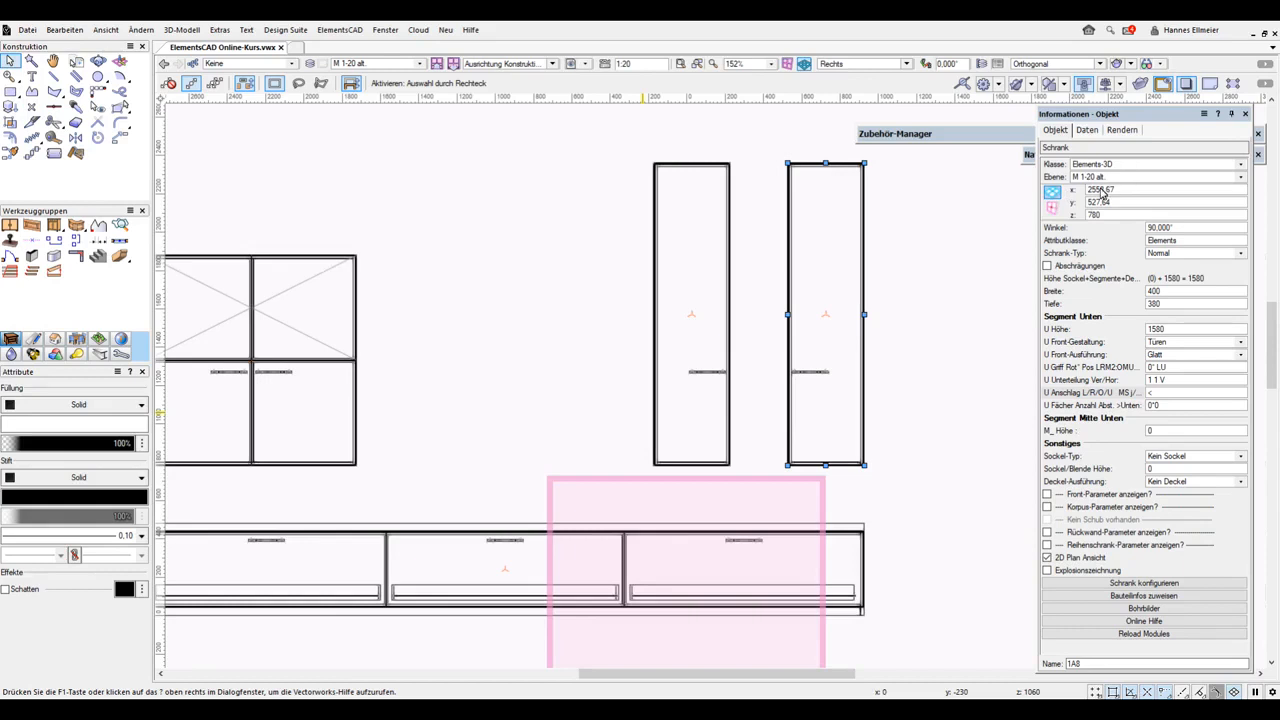
Select both tall cabinets and set their lower segment shelf count to 3
{"action": "left_click_drag", "start_coordinate": [607, 133], "coordinate": [914, 506]}
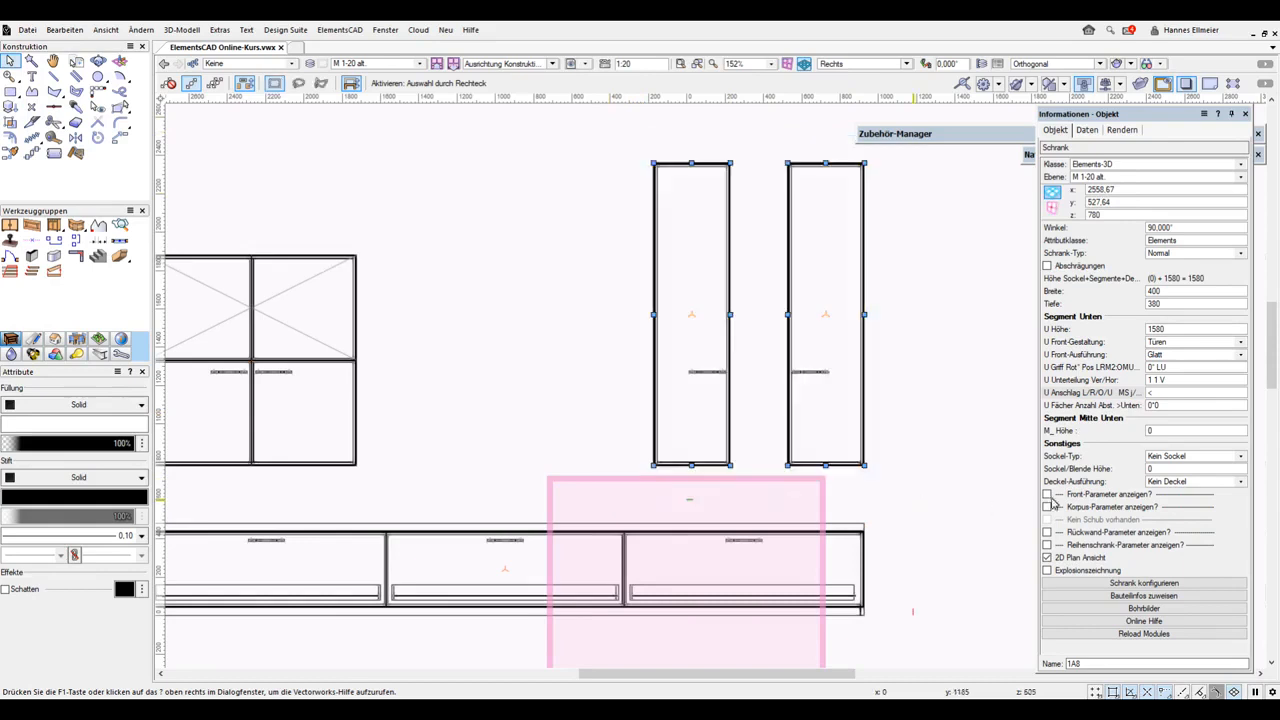
{"action": "left_click", "coordinate": [1150, 406]}
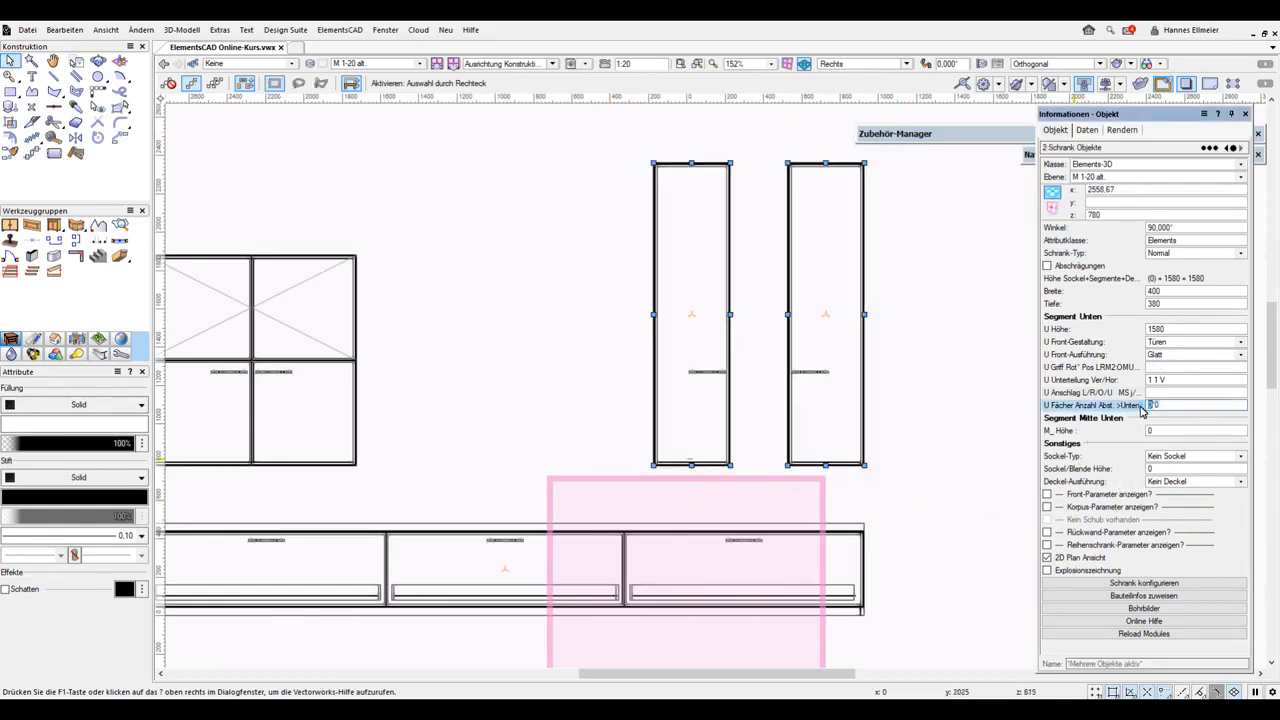
{"action": "type", "text": "3"}
{"action": "key", "text": "Return"}
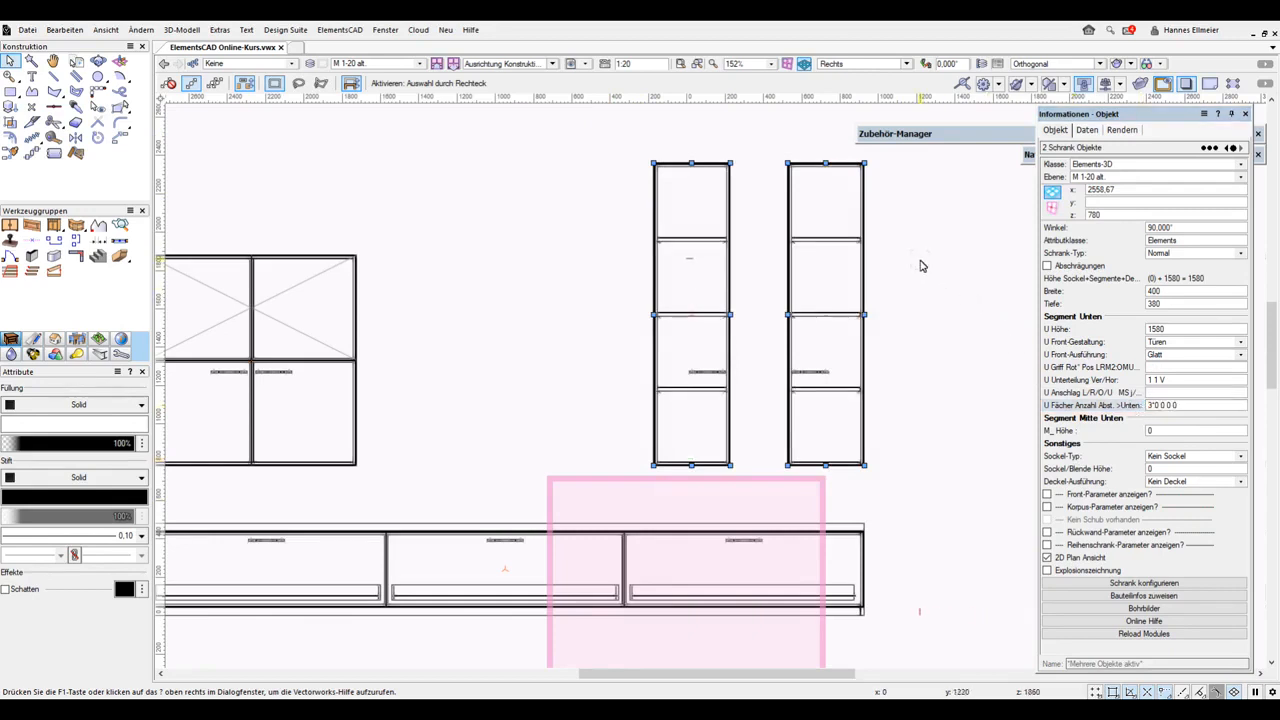
{"action": "scroll", "coordinate": [921, 266], "scroll_direction": "down", "scroll_amount": 3}
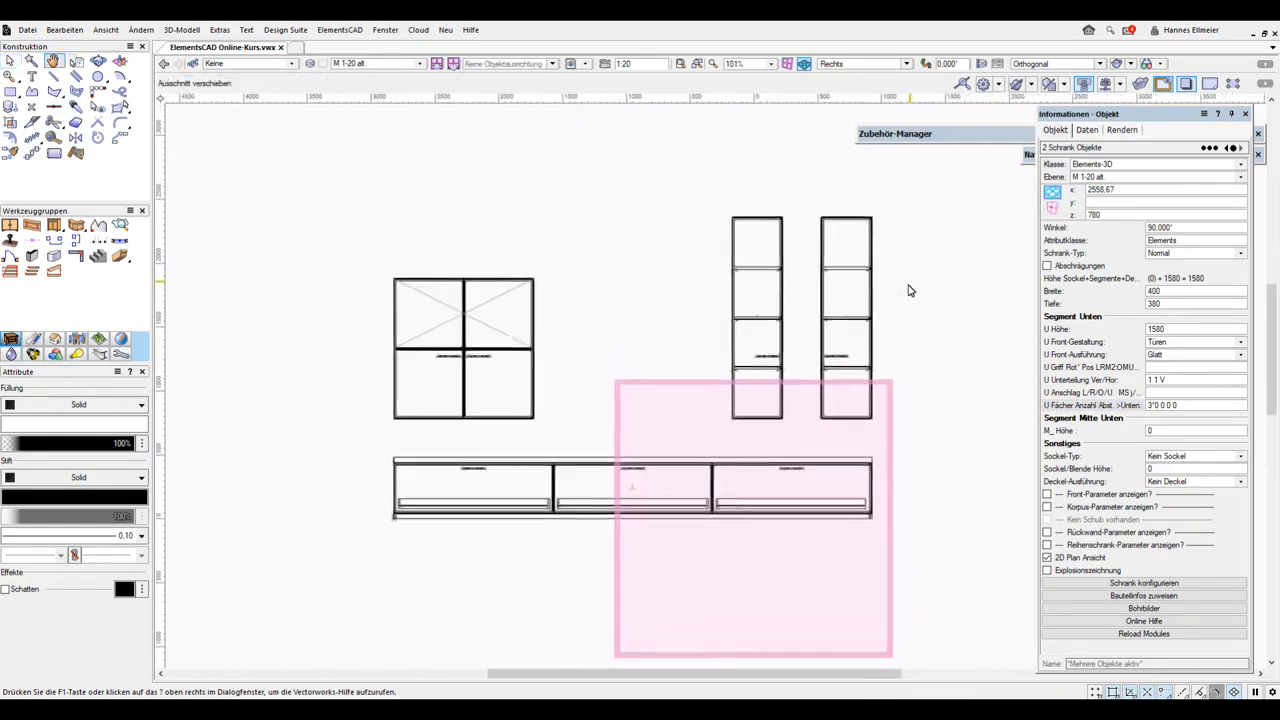